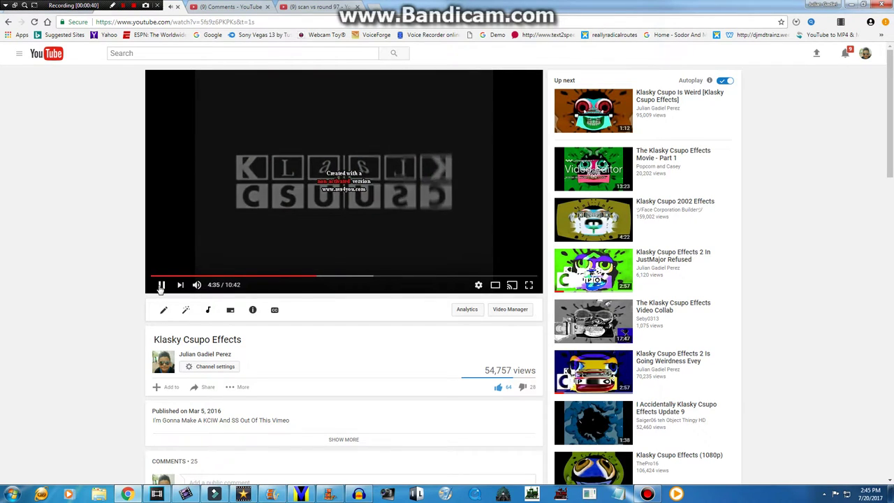
# Step: Switch to AVS Video Editor and place four consecutive copies of the Klasky Csupo Robot Logo clip on the main video track
pyautogui.click(161, 285)
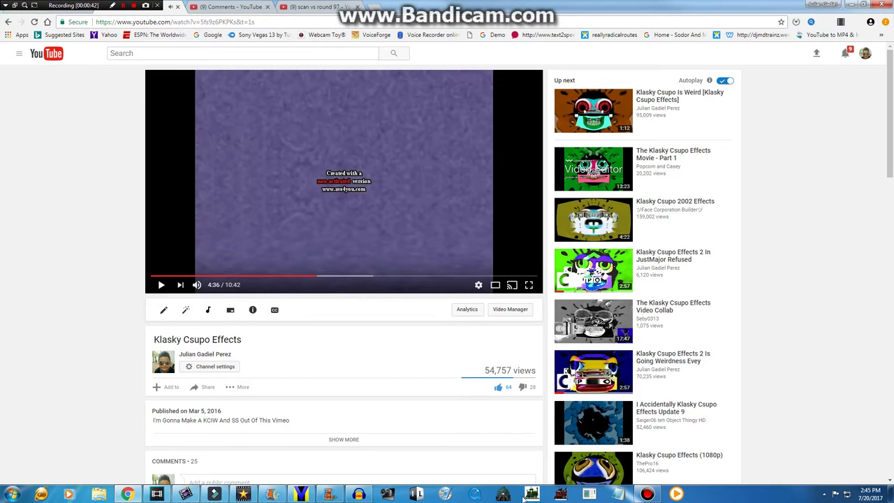
pyautogui.click(185, 494)
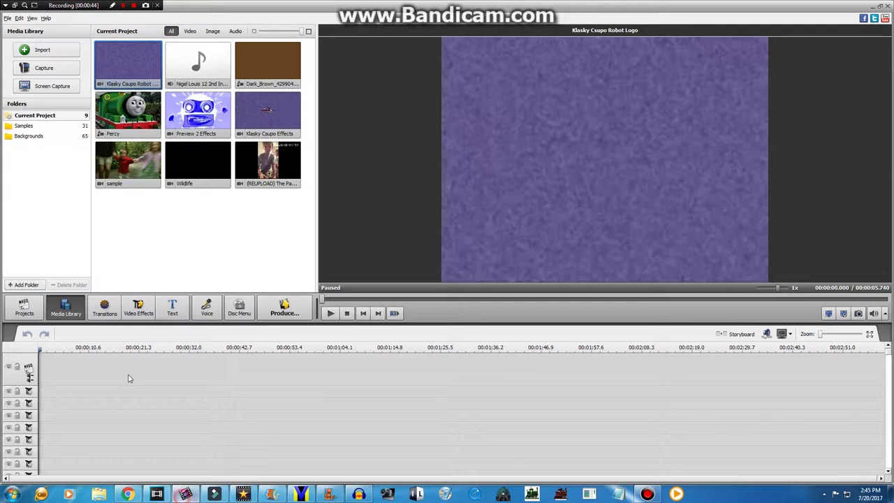
pyautogui.moveTo(122, 84); pyautogui.dragTo(101, 375)
pyautogui.moveTo(157, 70); pyautogui.dragTo(110, 370)
pyautogui.moveTo(128, 66); pyautogui.dragTo(136, 364)
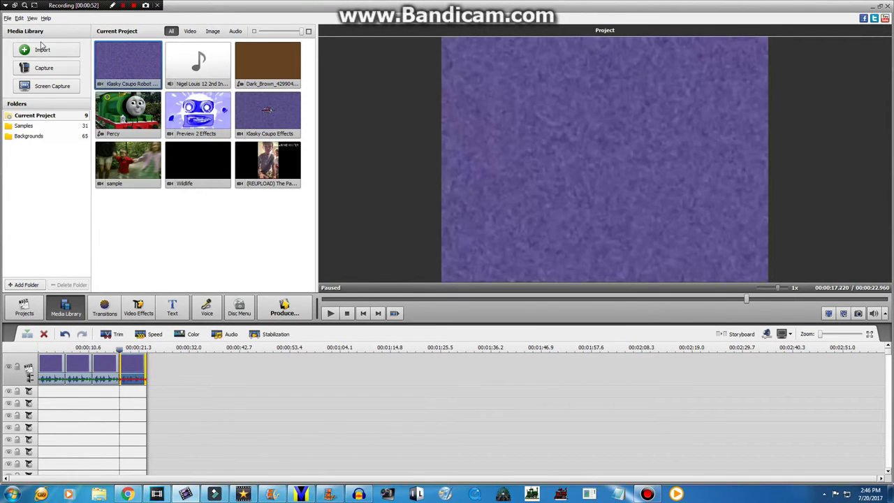
# Step: Import the videos Preview 9000 V2 and Preview 9000 V2 Effects into the current project
pyautogui.click(43, 49)
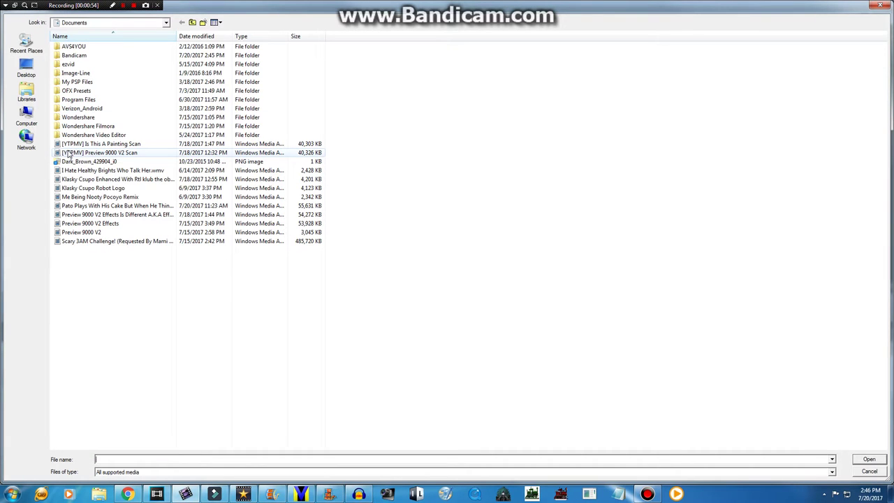
pyautogui.doubleClick(92, 232)
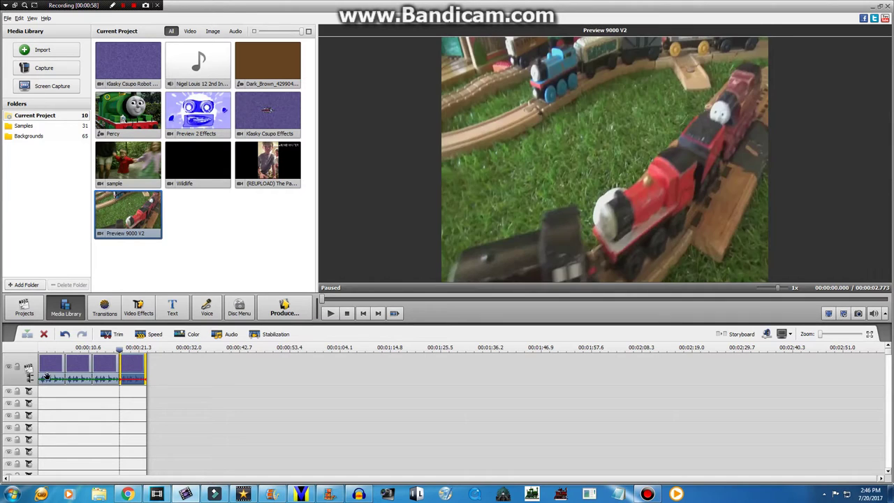
pyautogui.rightClick(56, 360)
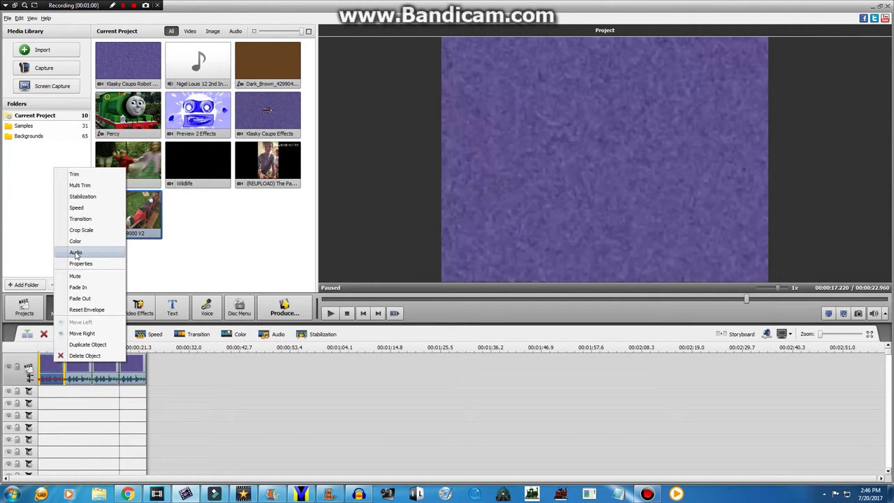
pyautogui.click(42, 50)
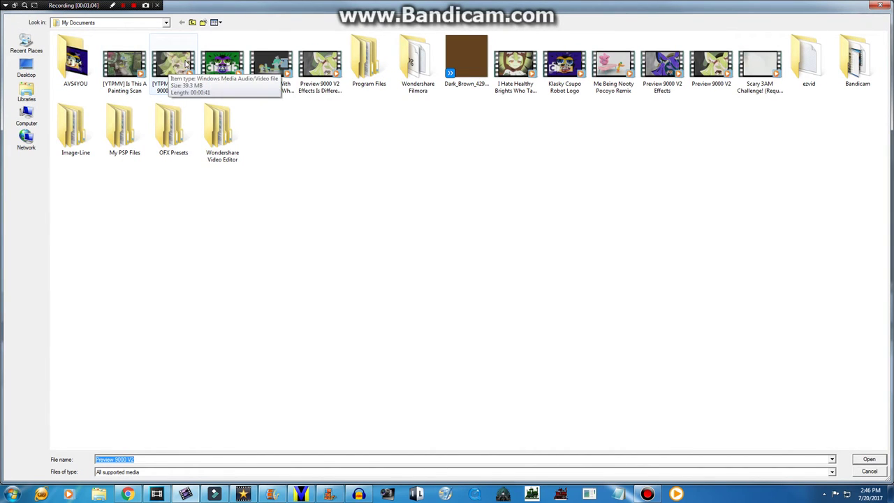
pyautogui.doubleClick(676, 73)
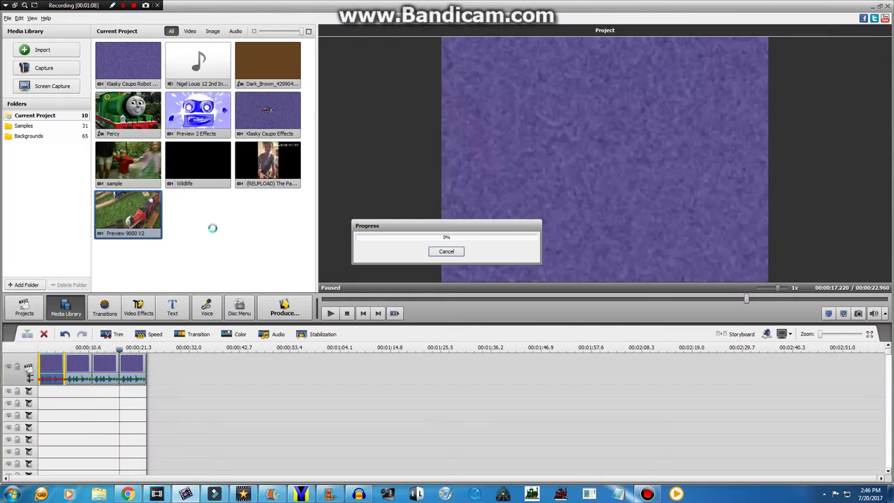
pyautogui.rightClick(49, 365)
pyautogui.click(66, 254)
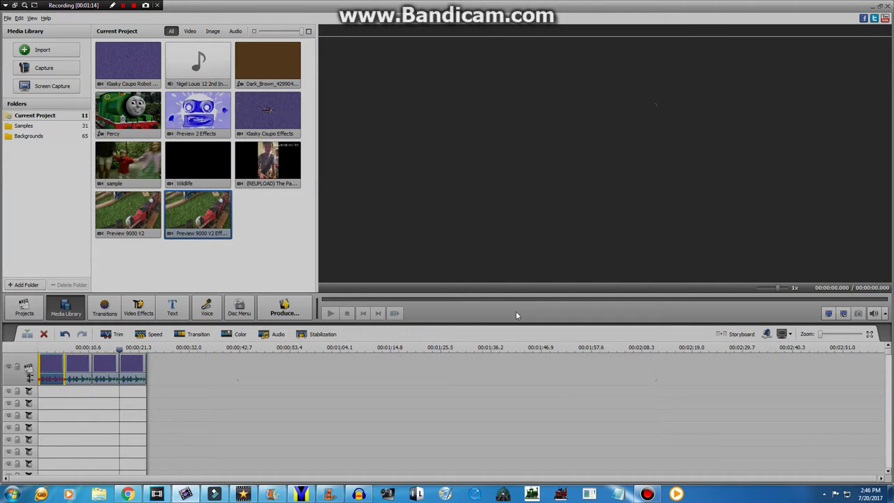
pyautogui.click(493, 347)
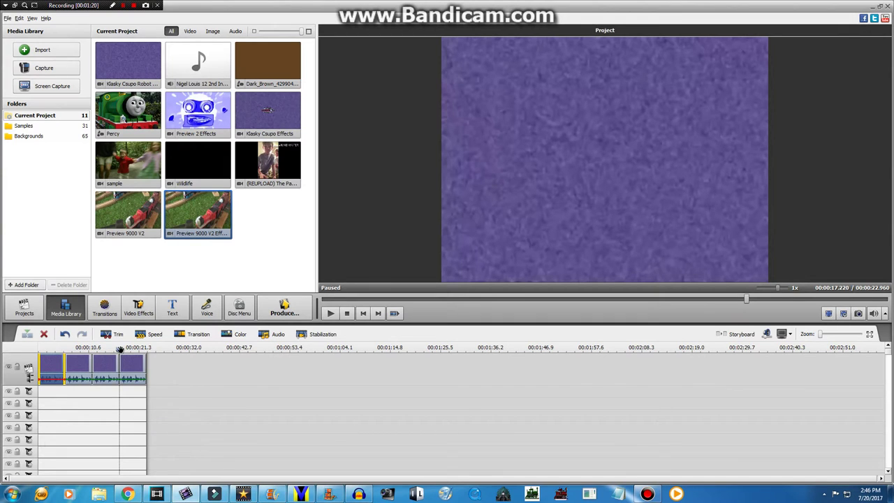
# Step: Apply a Pitch Shift with a rate of 160 to the audio of the first timeline clip
pyautogui.moveTo(120, 349); pyautogui.dragTo(12, 389)
pyautogui.rightClick(42, 374)
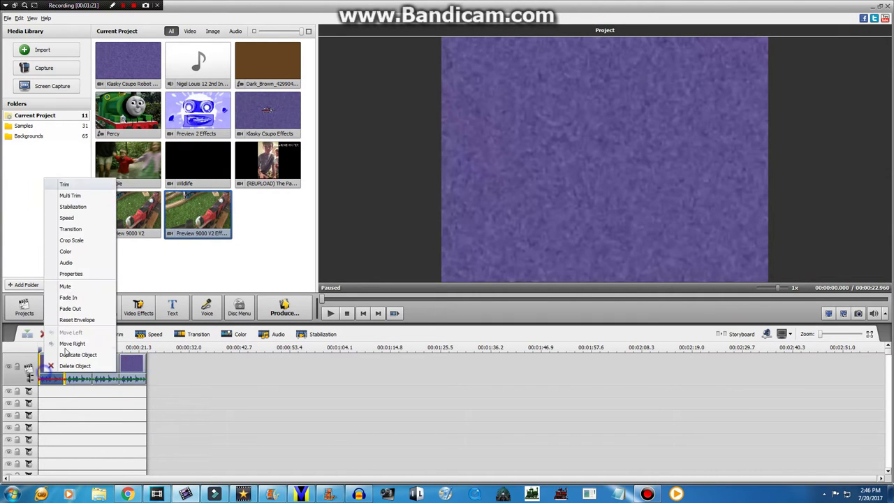
pyautogui.click(69, 263)
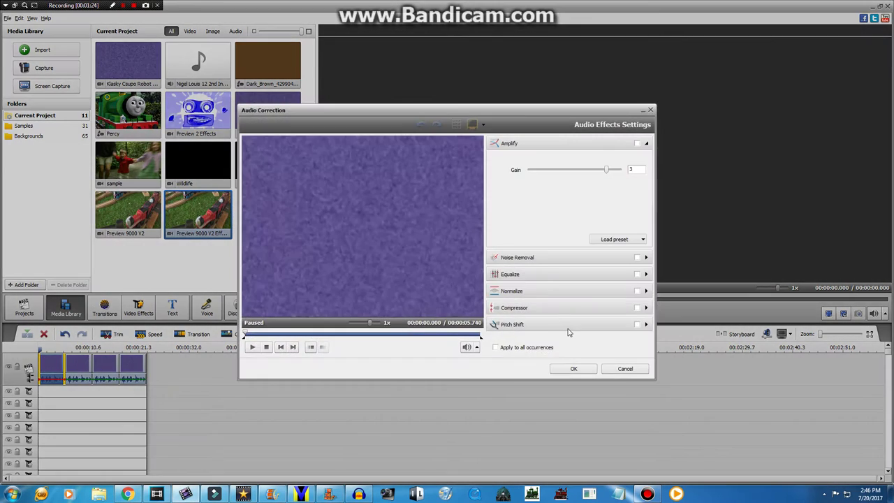
pyautogui.click(569, 329)
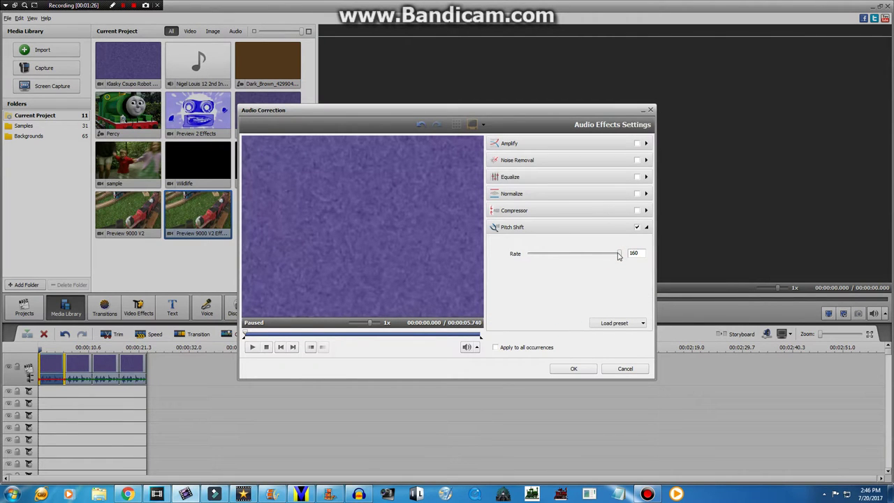
pyautogui.click(574, 368)
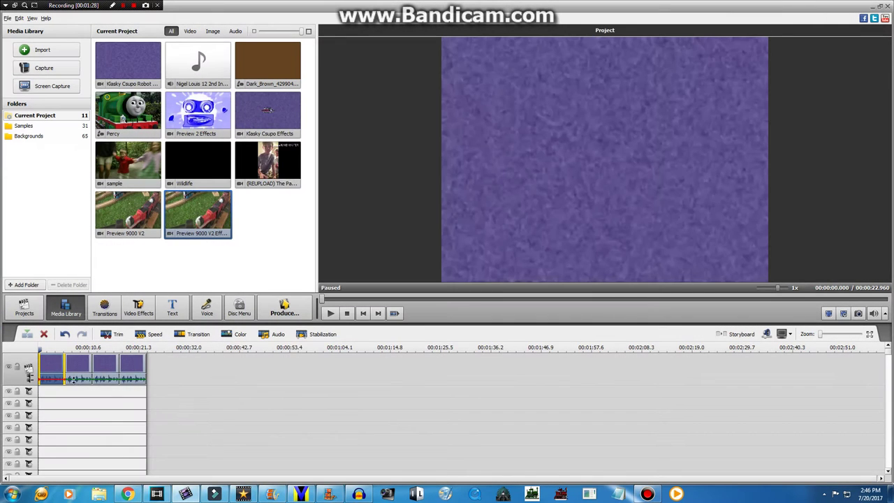
# Step: Set the hue of the first timeline clip to 140 in its color correction
pyautogui.rightClick(48, 370)
pyautogui.click(82, 262)
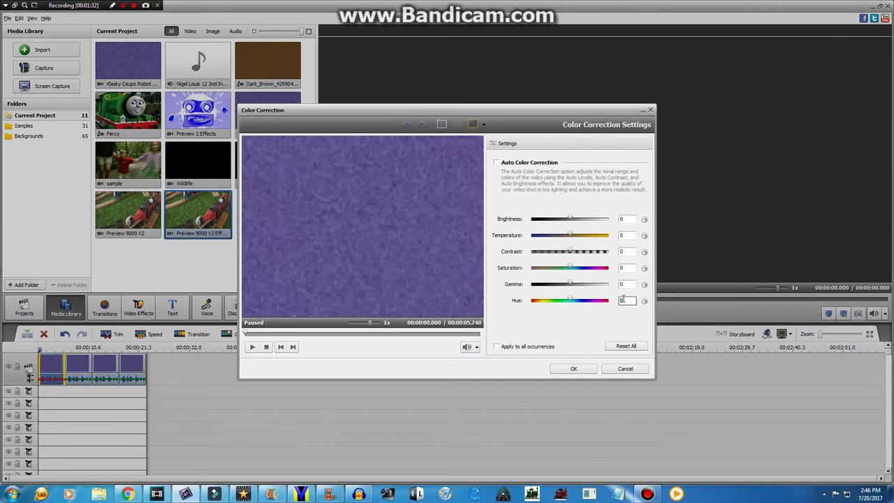
pyautogui.write('0')
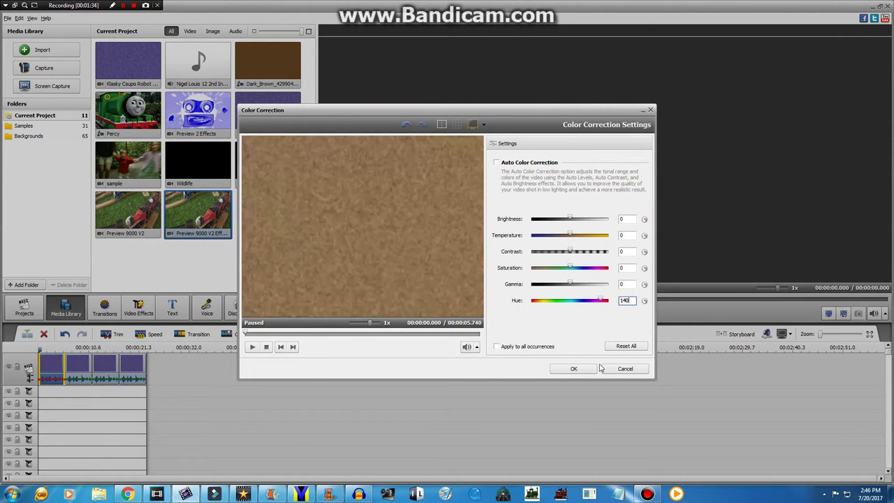
pyautogui.click(573, 369)
# Step: Slow down the first timeline clip so that it lasts about 8.2 seconds
pyautogui.rightClick(46, 371)
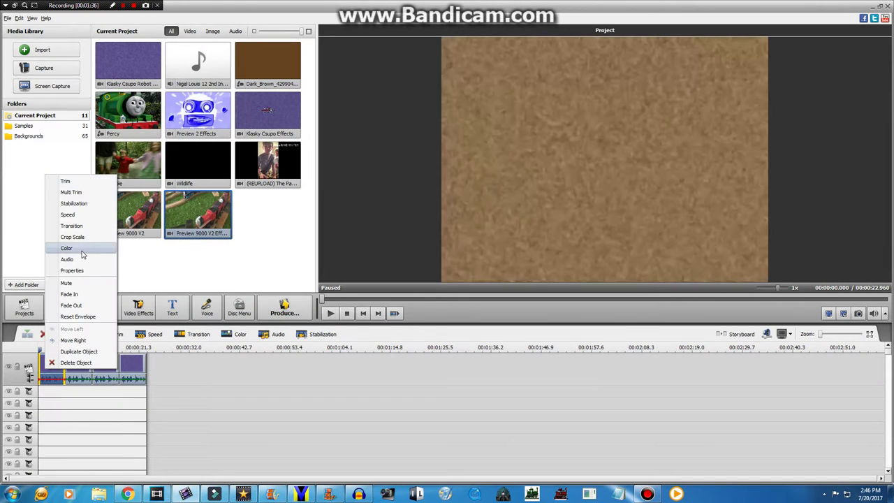
pyautogui.click(67, 214)
pyautogui.click(464, 338)
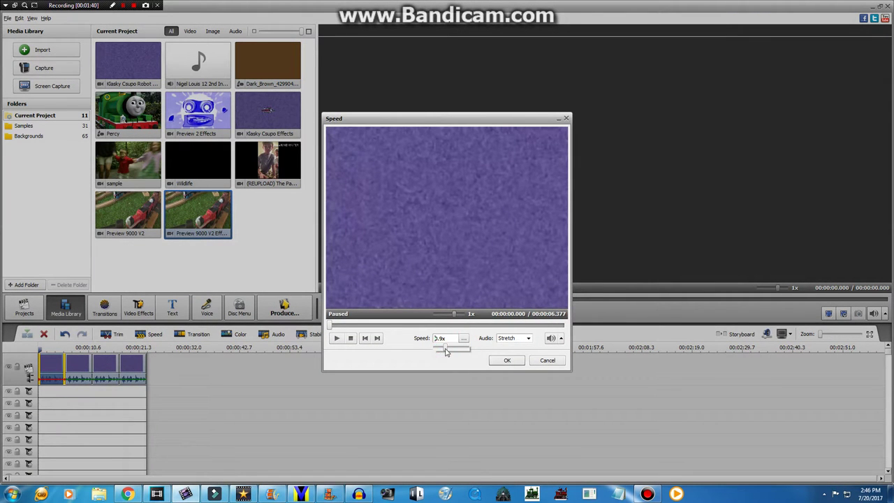
pyautogui.click(506, 359)
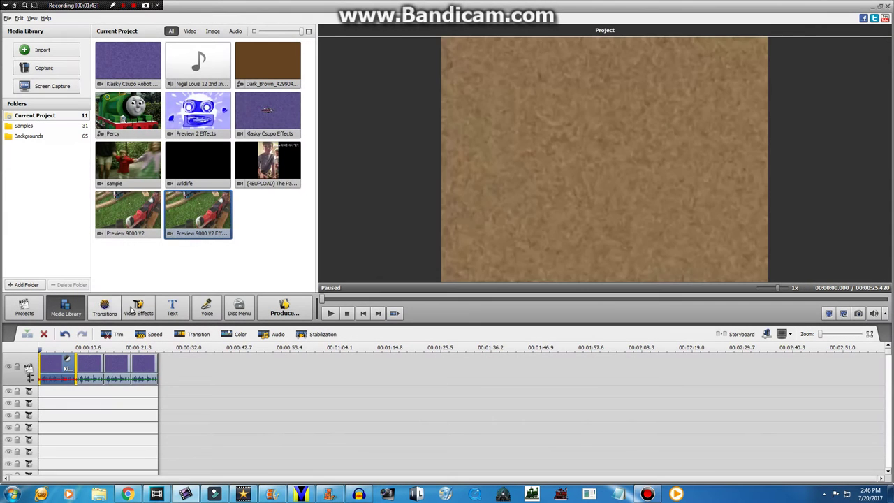
# Step: Add the Mirror transform effect at the start of the first effects track and shorten it to match the first clip
pyautogui.click(138, 307)
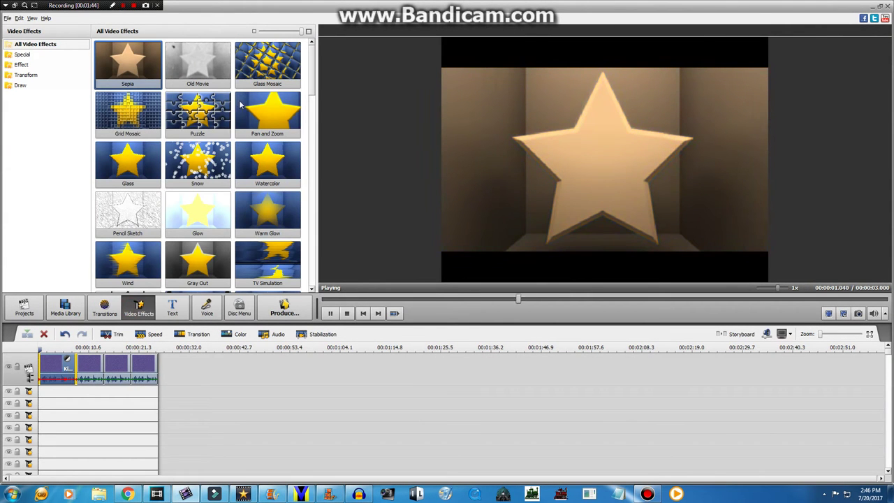
pyautogui.click(28, 74)
pyautogui.moveTo(268, 164); pyautogui.dragTo(42, 393)
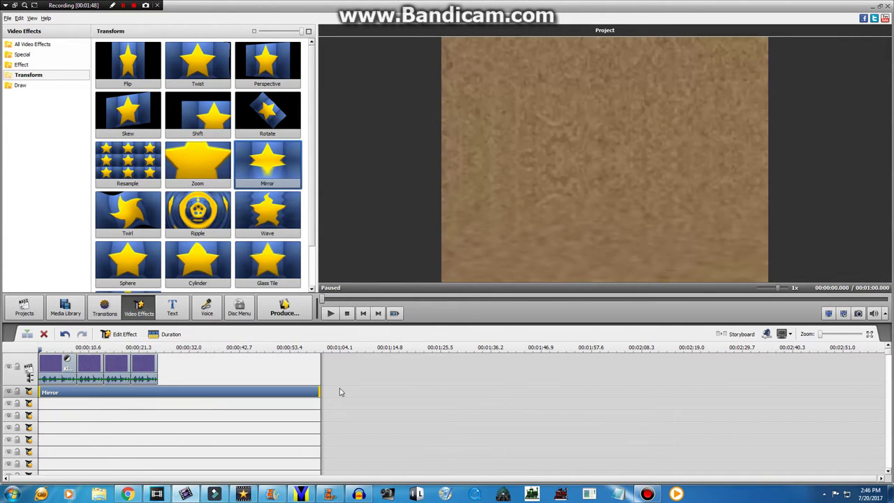
pyautogui.moveTo(319, 388); pyautogui.dragTo(77, 391)
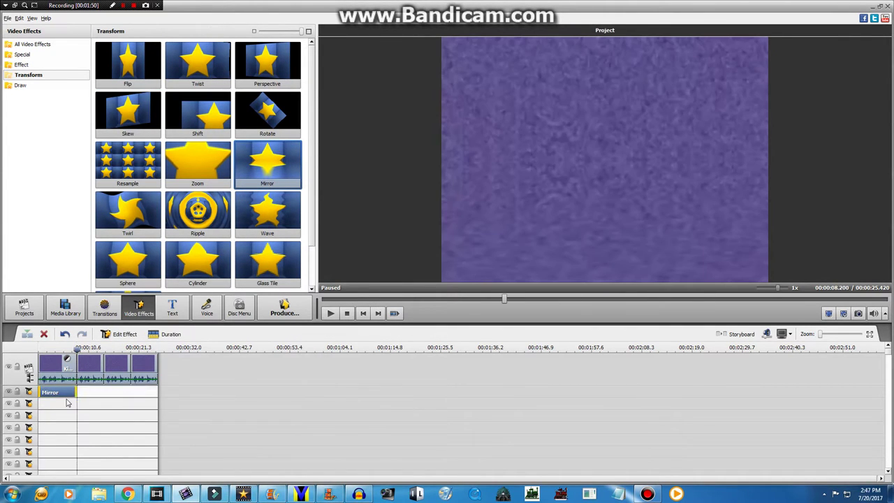
# Step: Set the type of the Mirror effect to Left
pyautogui.rightClick(68, 403)
pyautogui.rightClick(56, 392)
pyautogui.click(91, 401)
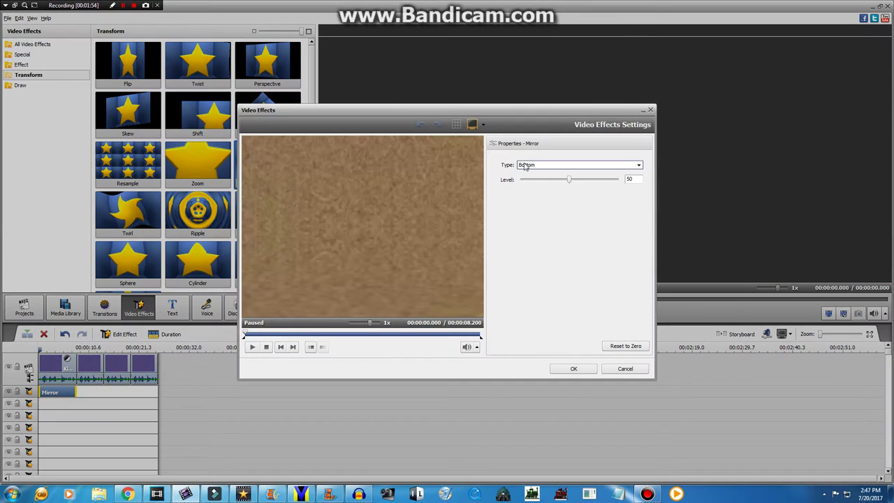
pyautogui.click(531, 165)
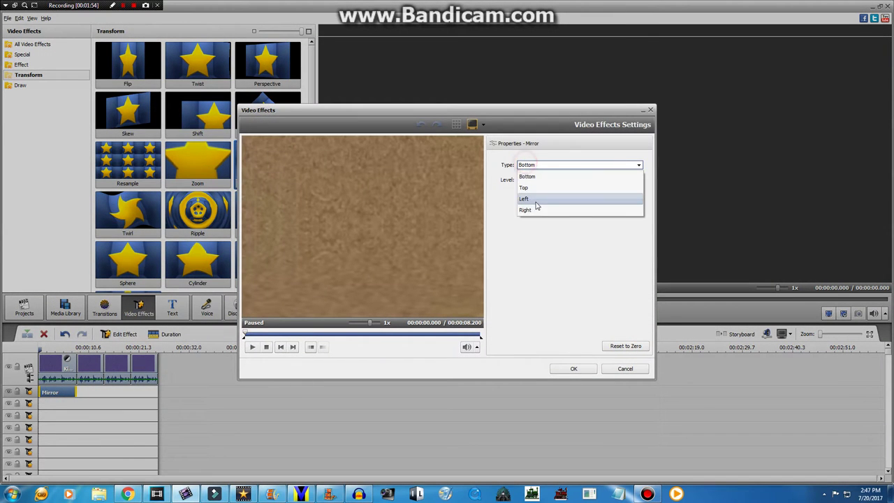
pyautogui.click(530, 199)
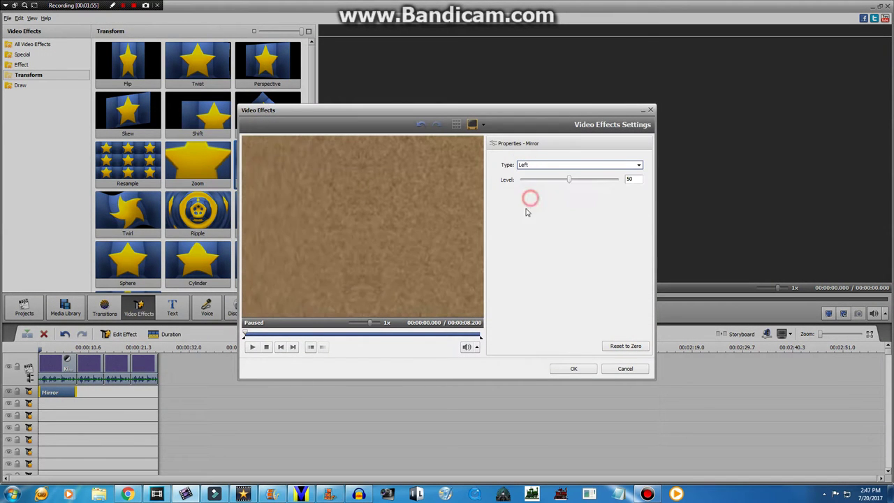
pyautogui.click(569, 368)
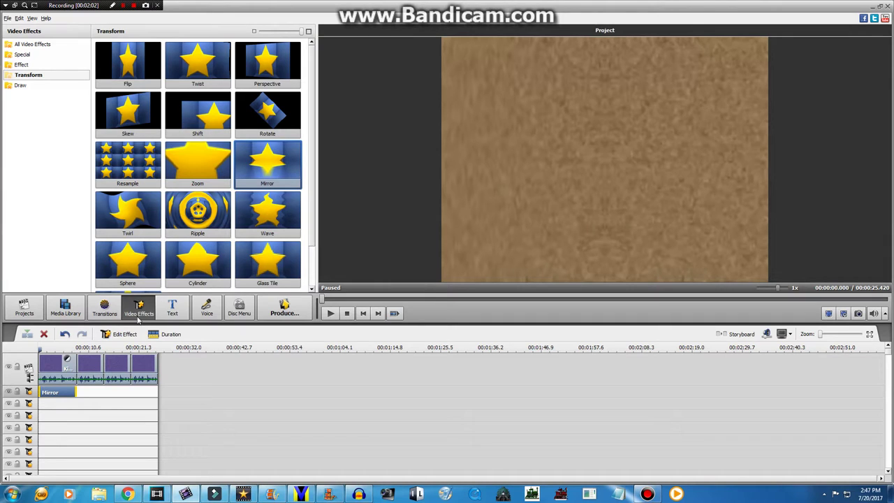
# Step: Change the type of the Mirror effect under the first clip to Right
pyautogui.rightClick(55, 391)
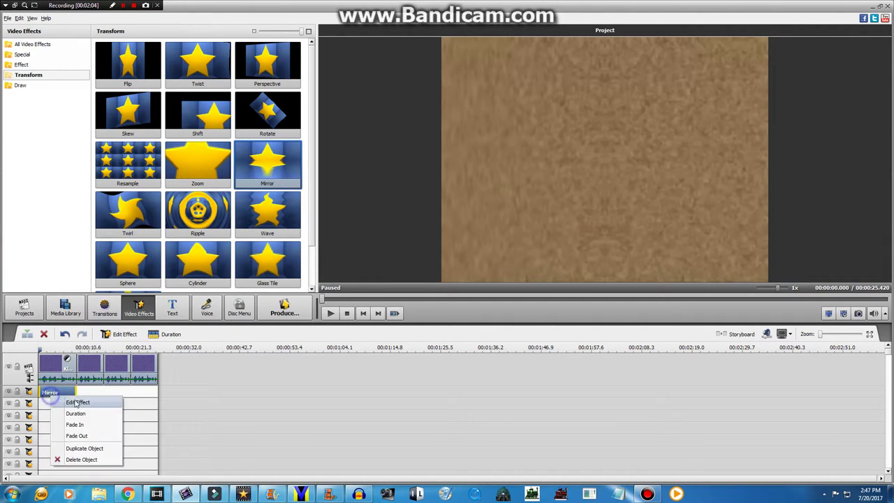
pyautogui.click(76, 401)
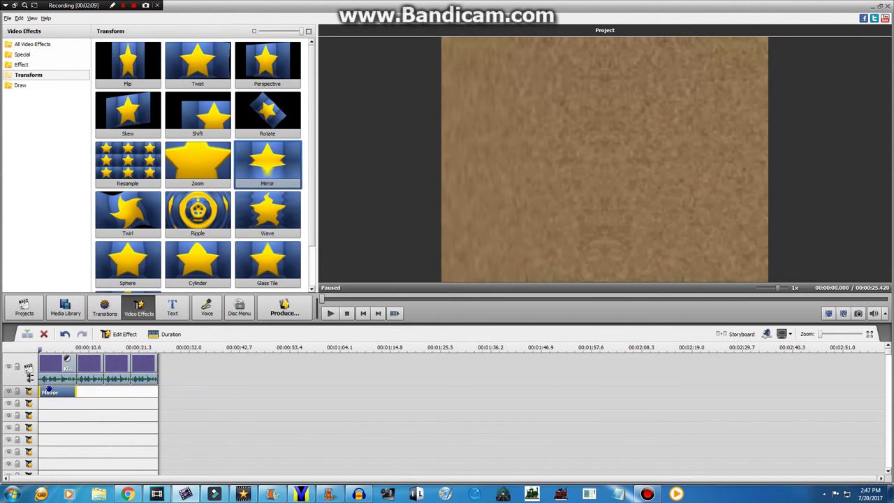
pyautogui.rightClick(57, 390)
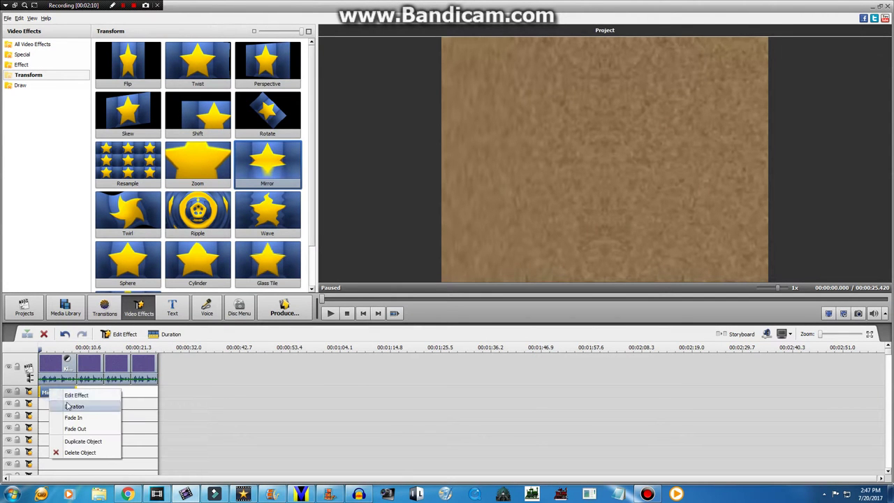
pyautogui.click(69, 395)
pyautogui.click(528, 165)
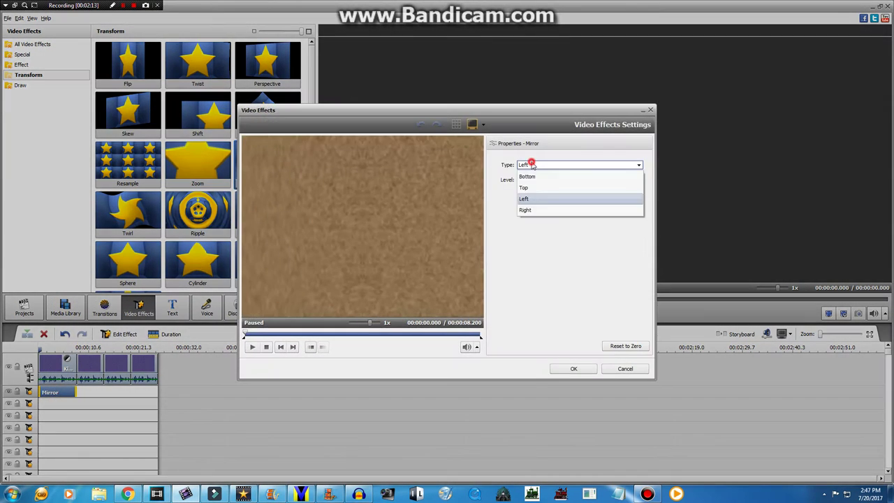
pyautogui.click(528, 209)
pyautogui.click(574, 368)
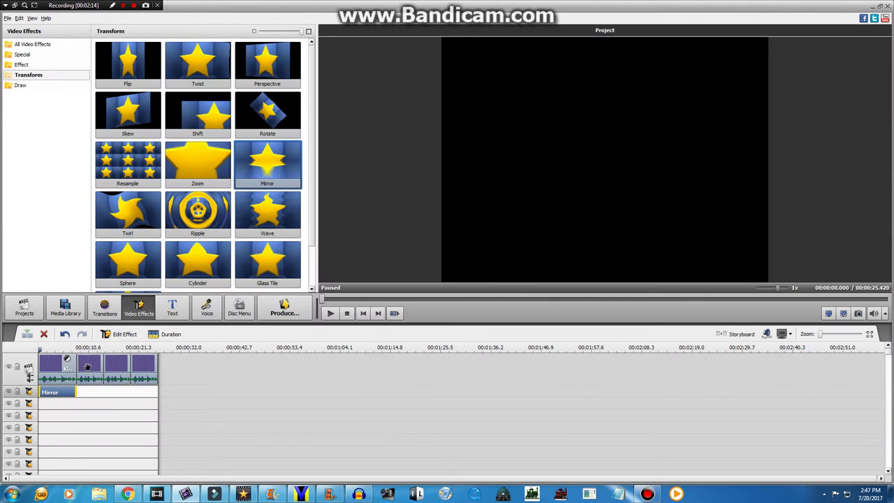
# Step: Duplicate the Mirror effect on its track, directly after the original
pyautogui.rightClick(57, 362)
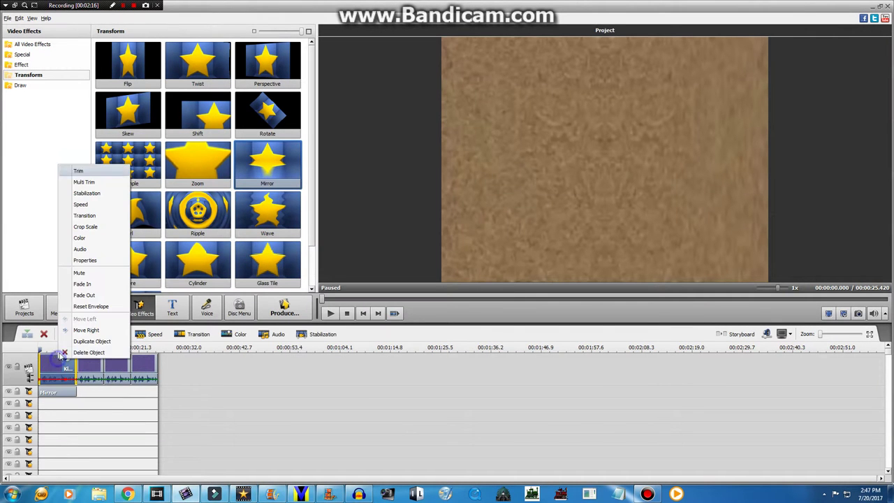
pyautogui.rightClick(61, 391)
pyautogui.click(84, 440)
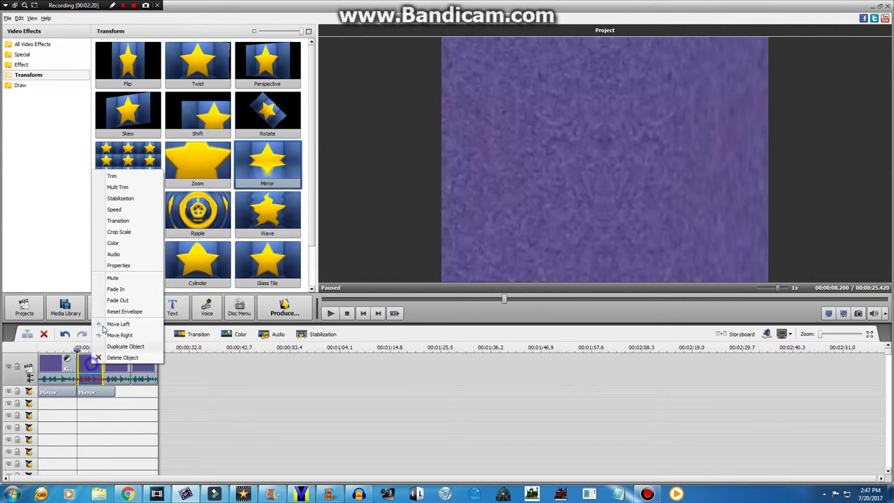
# Step: Set the playback speed of the second clip to 0.6x and preview it
pyautogui.rightClick(92, 362)
pyautogui.click(113, 209)
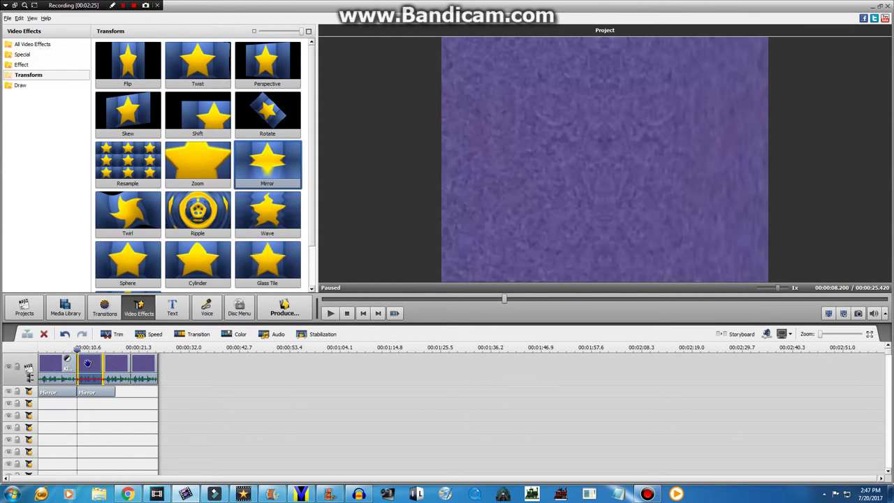
pyautogui.rightClick(87, 362)
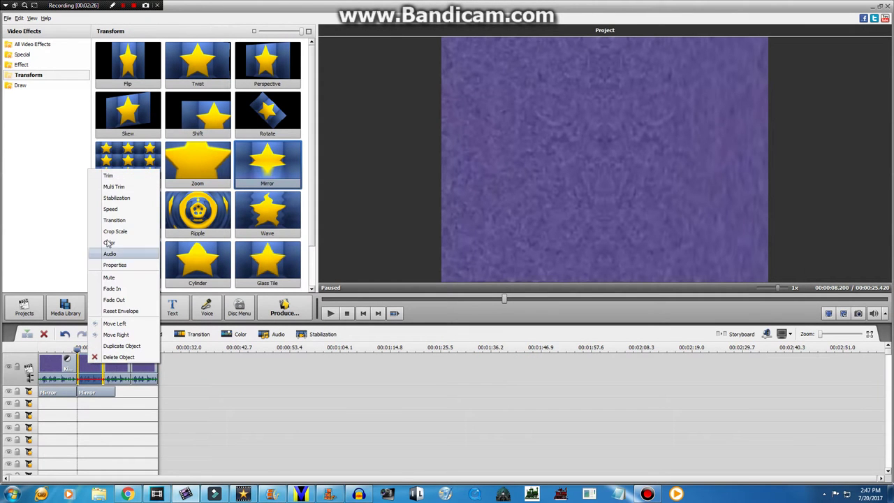
pyautogui.click(115, 210)
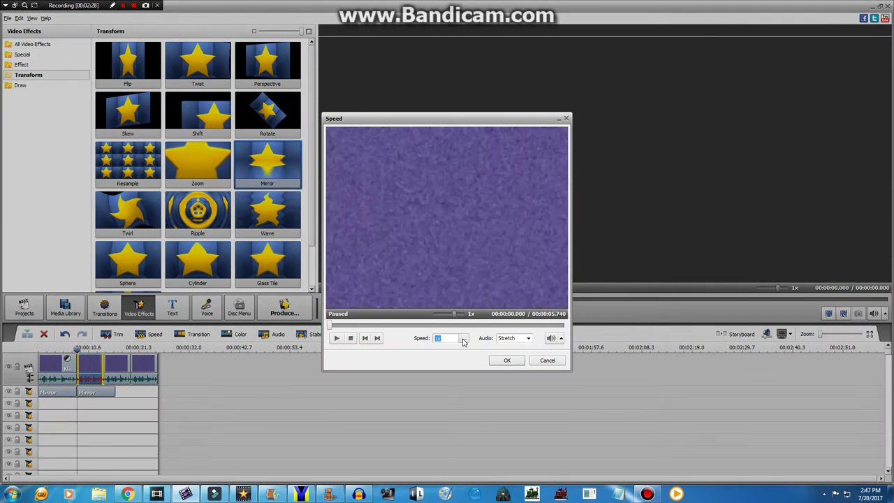
pyautogui.click(463, 337)
pyautogui.click(336, 339)
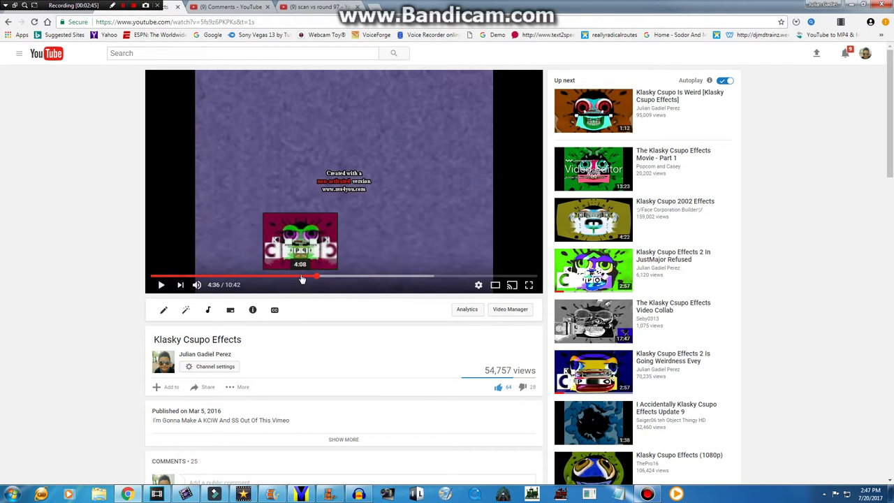
# Step: Switch to the Klasky Csupo Effects reference video in Chrome and replay it from 4:08 to compare the speed with the clip
pyautogui.click(301, 279)
pyautogui.click(288, 227)
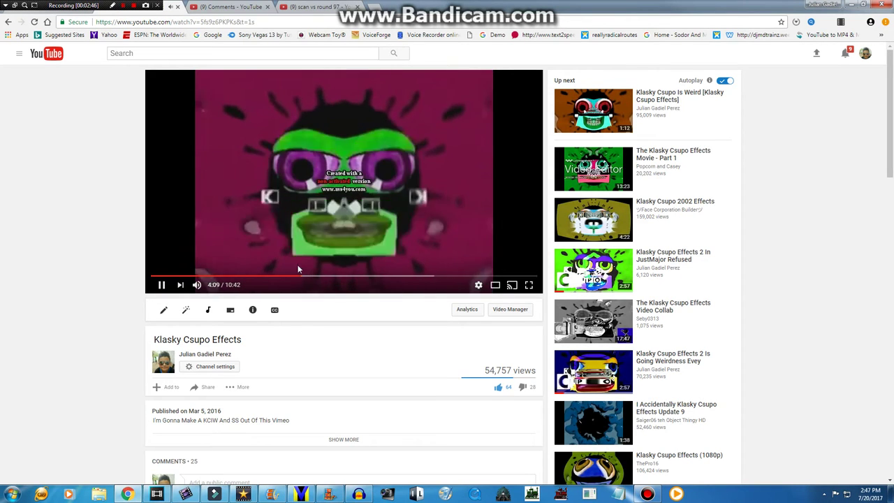
pyautogui.click(307, 258)
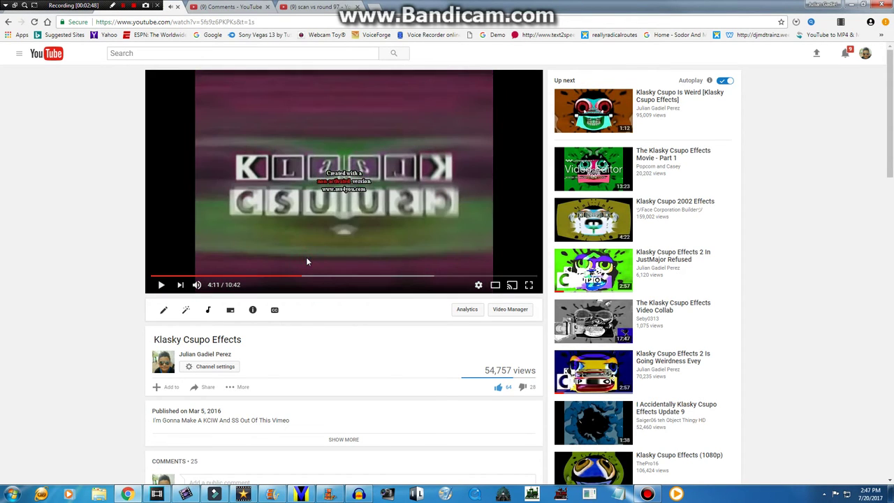
pyautogui.click(185, 494)
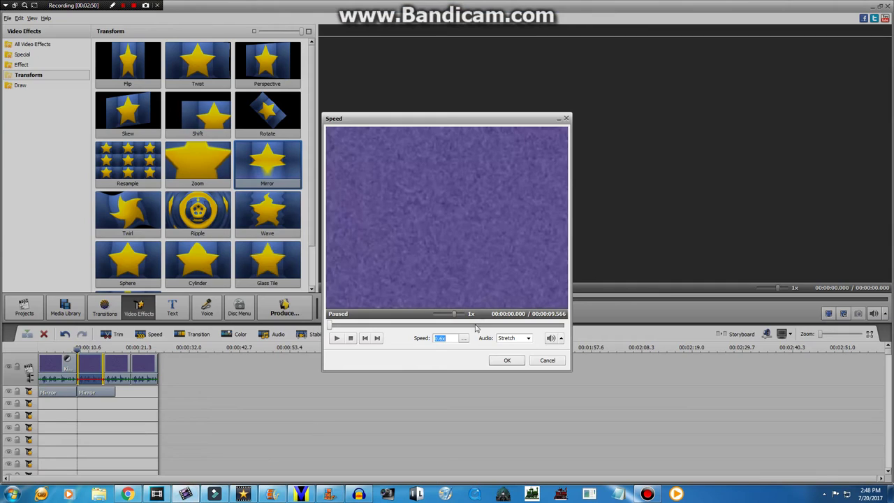
pyautogui.click(462, 338)
pyautogui.click(127, 493)
pyautogui.click(332, 168)
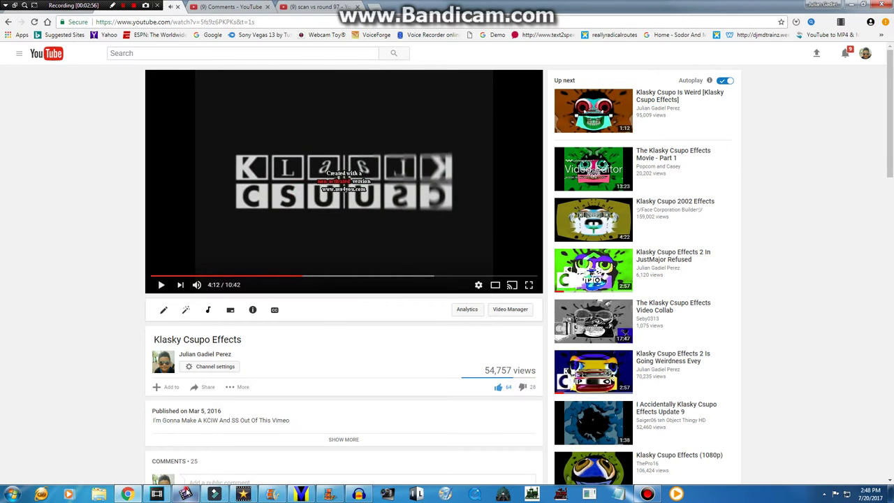
# Step: Return to AVS Video Editor, apply the speed change and shorten the second Mirror effect to match the second clip
pyautogui.click(186, 493)
pyautogui.click(506, 361)
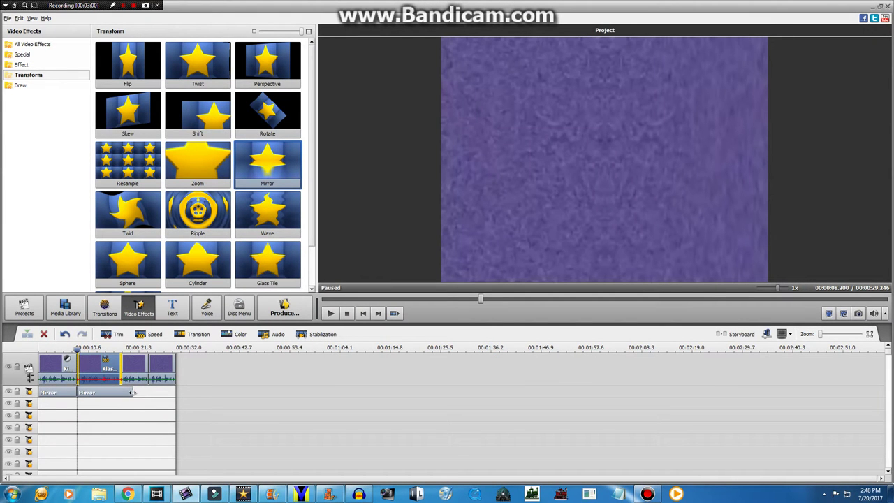
pyautogui.moveTo(132, 392); pyautogui.dragTo(120, 392)
# Step: Set the second clip's hue to 80, checking the colours of the YouTube reference video at 4:08
pyautogui.rightClick(103, 362)
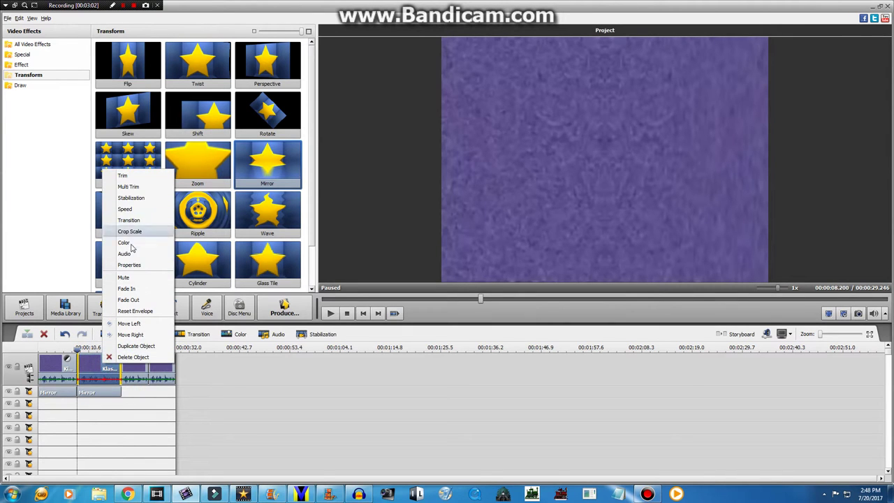
pyautogui.click(129, 243)
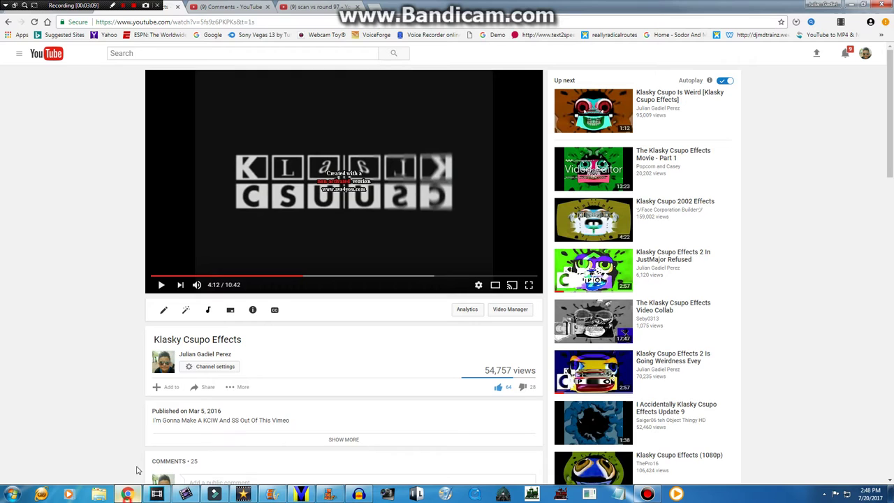
pyautogui.click(128, 495)
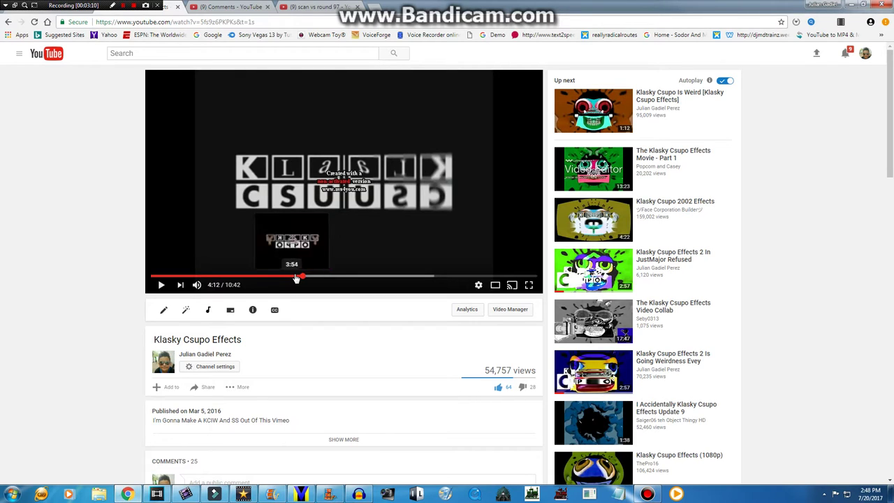
pyautogui.click(300, 278)
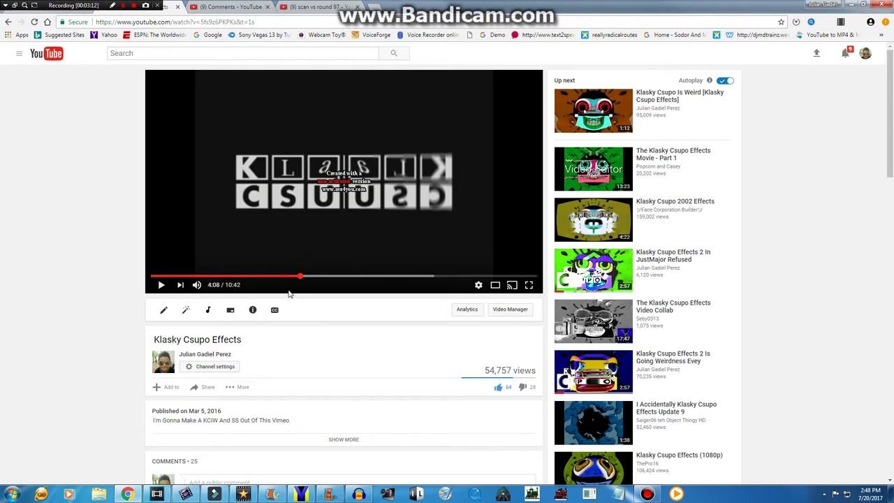
pyautogui.hotkey('alt', 'Tab')
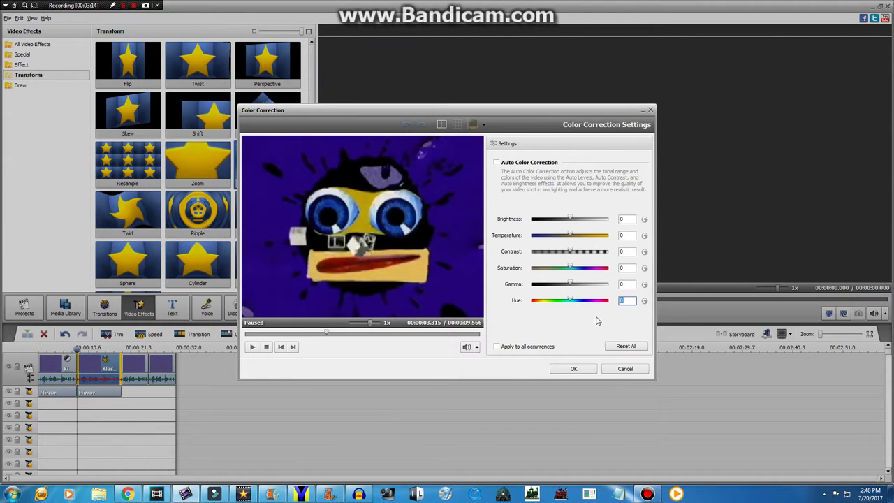
pyautogui.write('80')
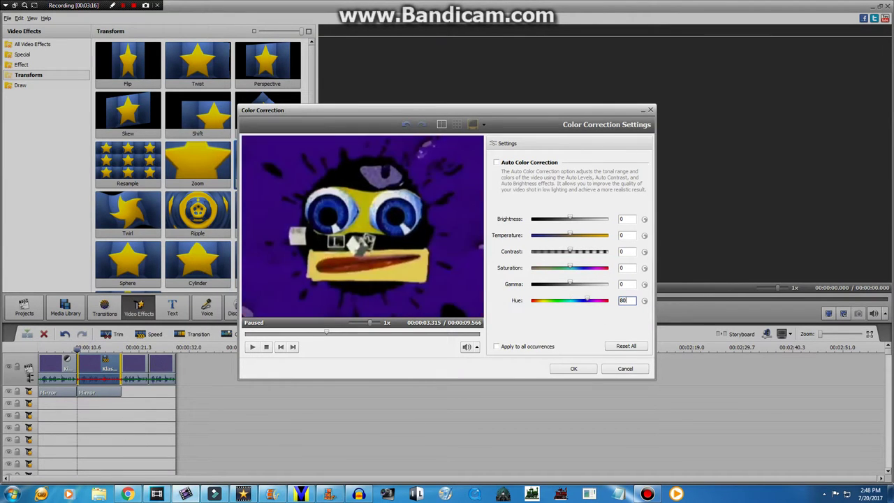
pyautogui.click(573, 368)
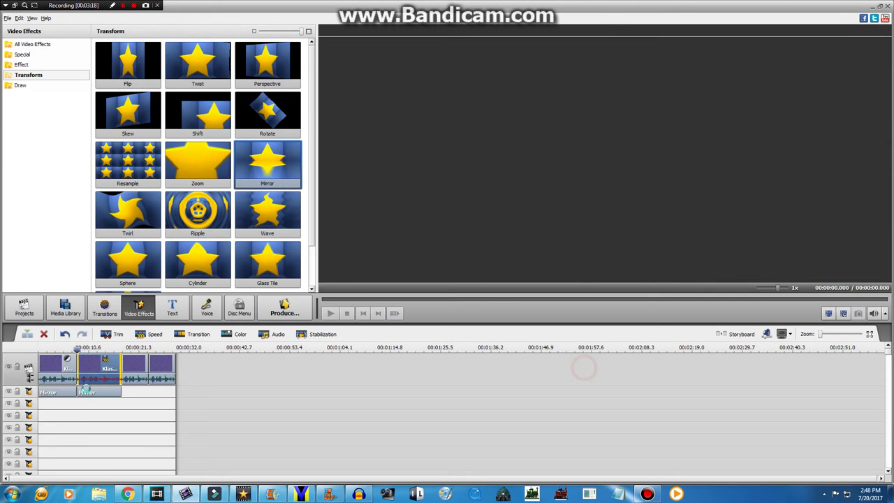
# Step: Set the second clip's hue to 76 and scrub through the preview before applying it
pyautogui.rightClick(92, 380)
pyautogui.click(114, 260)
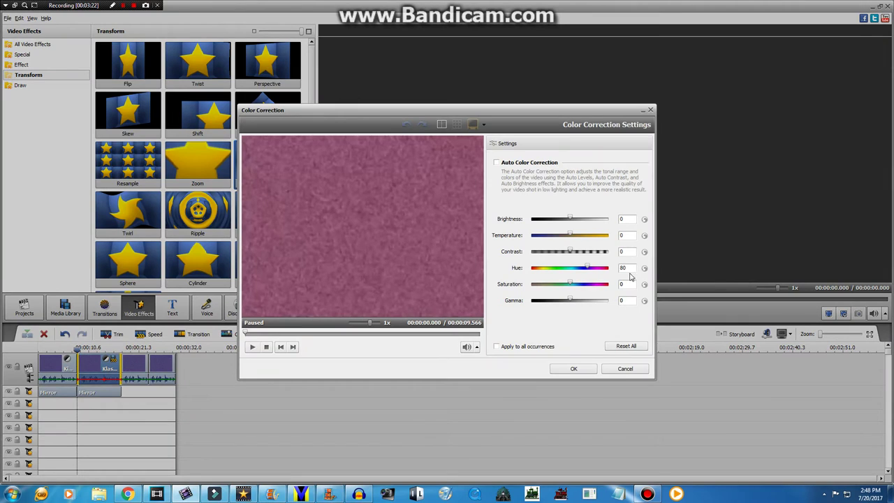
pyautogui.write('76')
pyautogui.moveTo(352, 333); pyautogui.dragTo(335, 332)
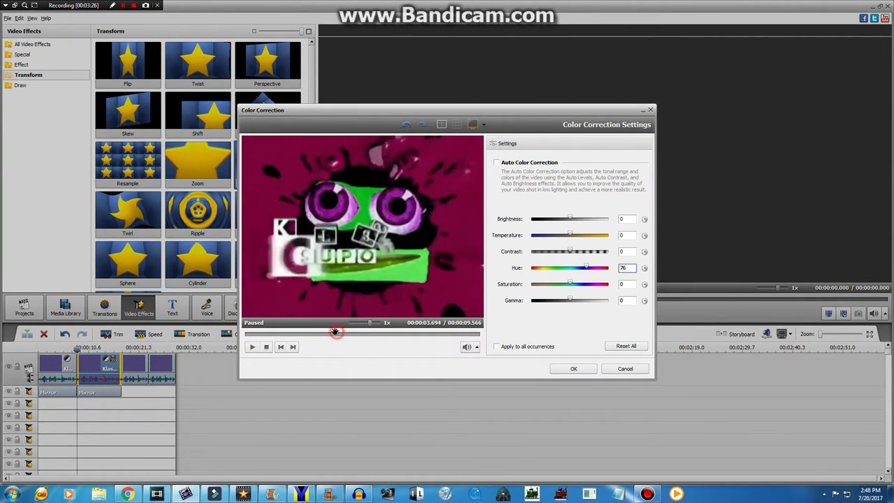
pyautogui.click(573, 368)
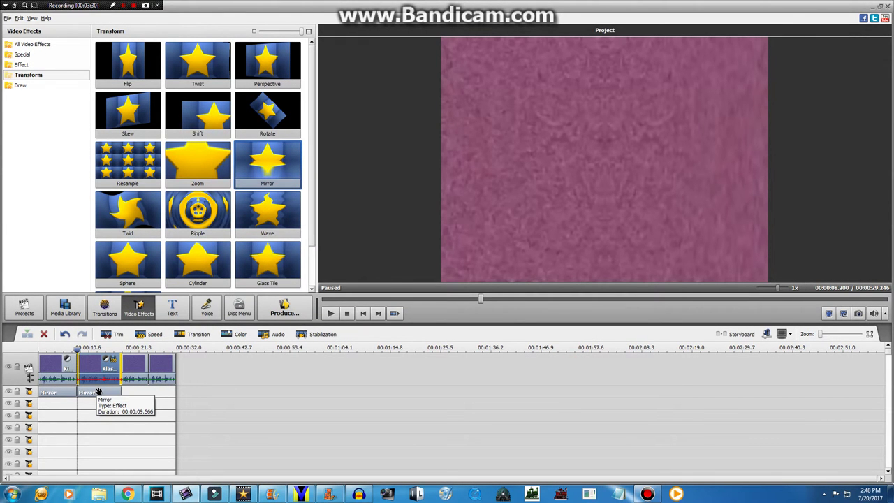
# Step: Enable Pitch Shift on the second clip's audio with a rate of 105
pyautogui.rightClick(98, 392)
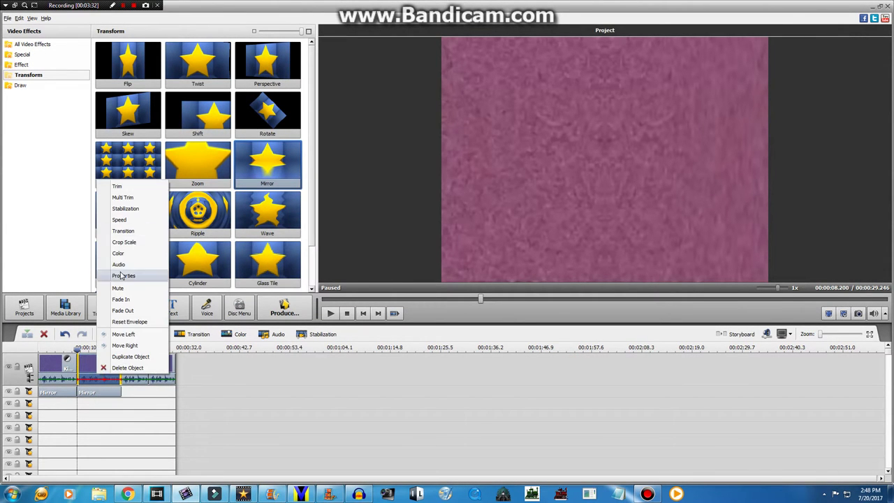
pyautogui.click(126, 261)
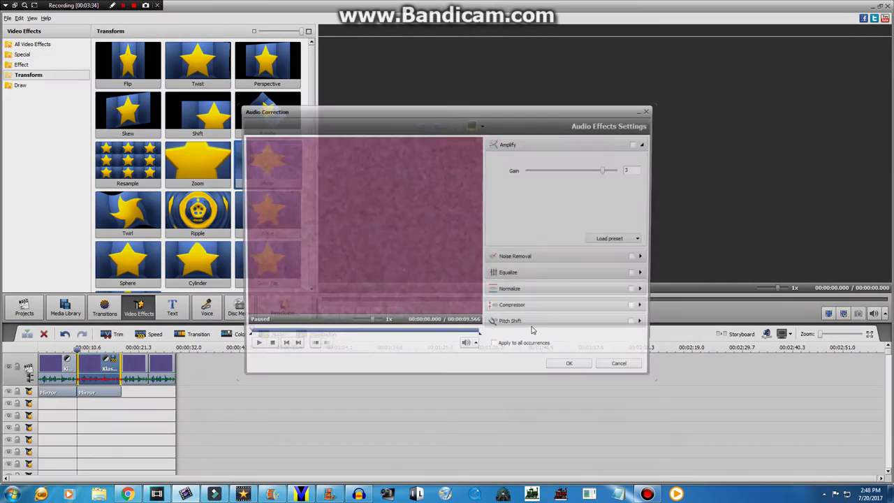
pyautogui.click(541, 317)
pyautogui.click(591, 253)
pyautogui.moveTo(591, 255); pyautogui.dragTo(573, 266)
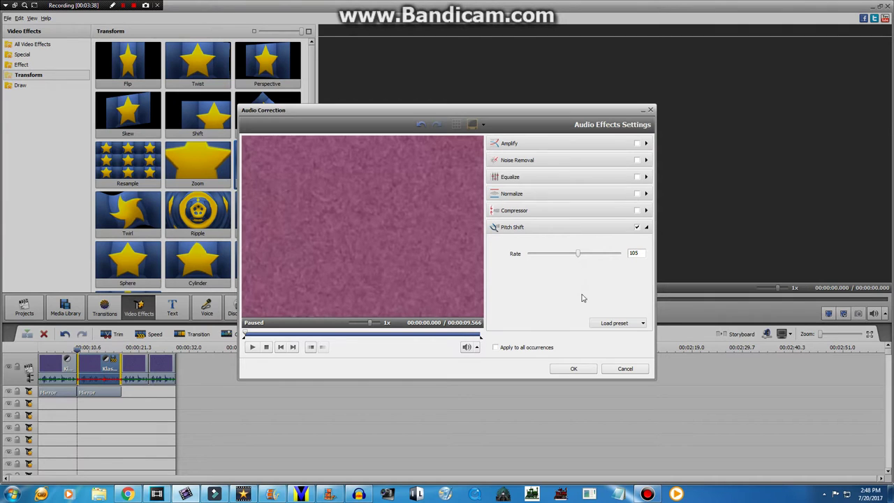
pyautogui.click(574, 368)
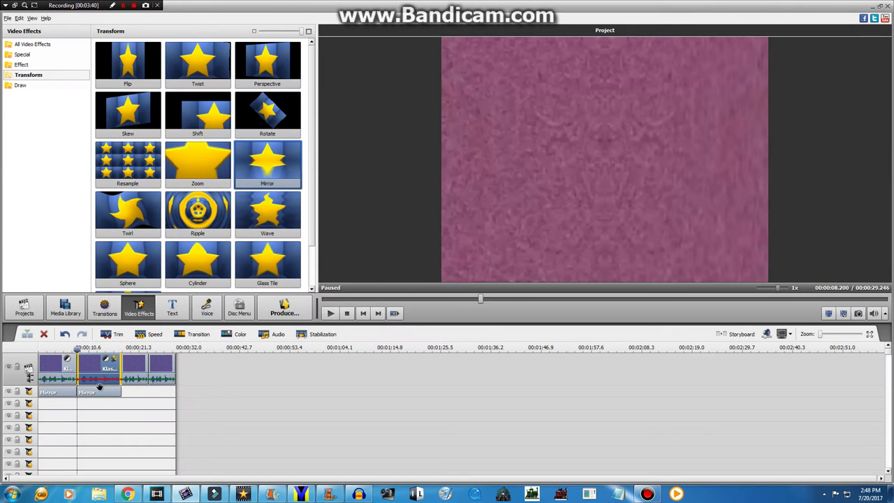
# Step: Duplicate the second Mirror effect directly after itself and shorten the copy to match the third clip
pyautogui.rightClick(101, 387)
pyautogui.click(119, 439)
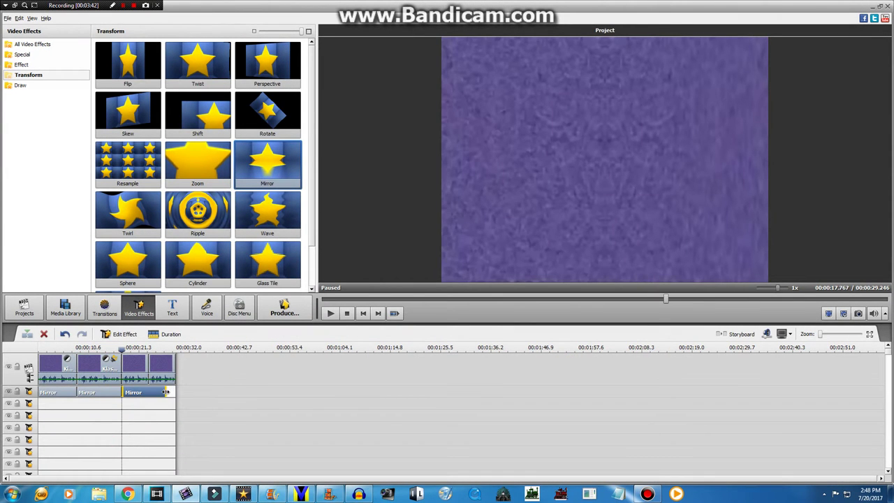
pyautogui.moveTo(165, 391); pyautogui.dragTo(148, 393)
# Step: Set the type of the Mirror effect under the third clip to Left
pyautogui.rightClick(147, 397)
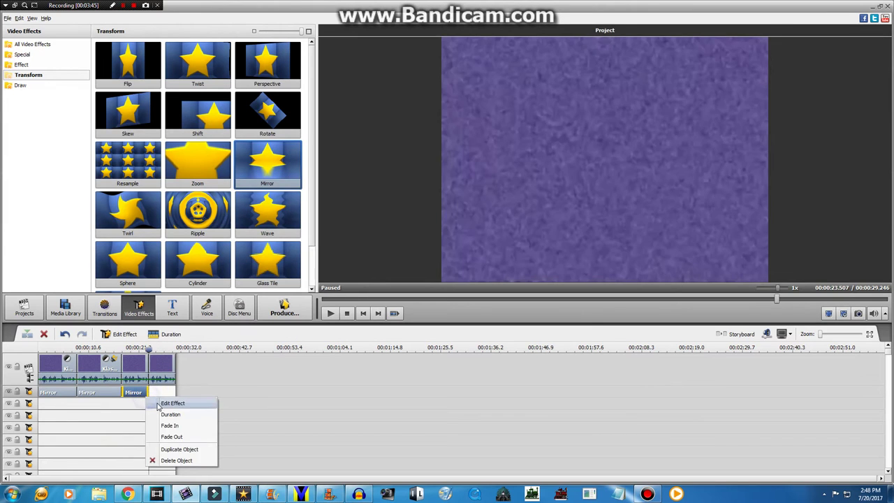
pyautogui.click(171, 403)
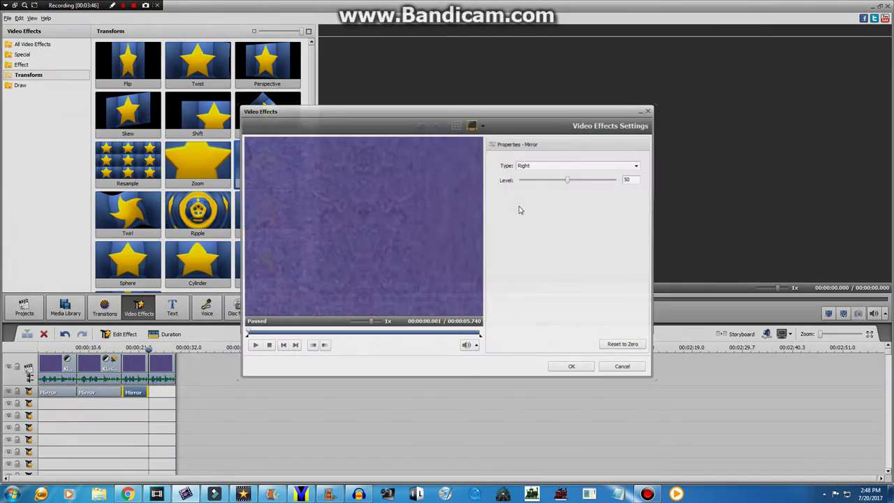
pyautogui.click(531, 165)
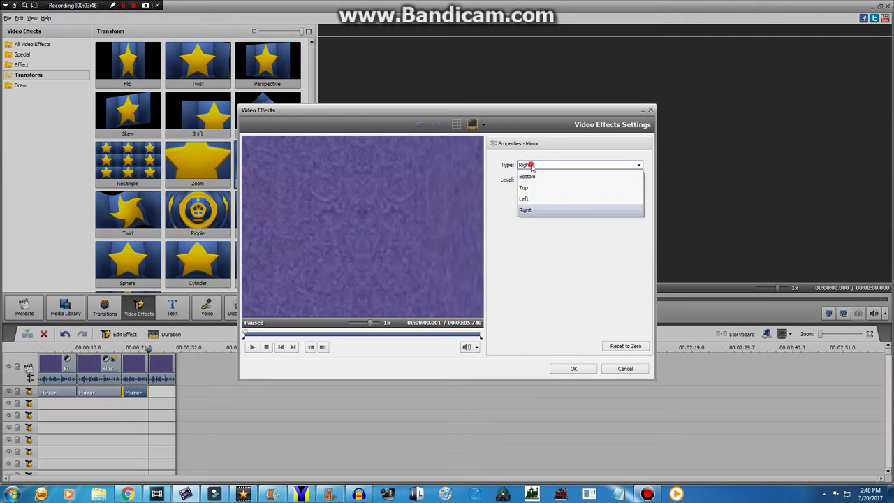
pyautogui.click(523, 202)
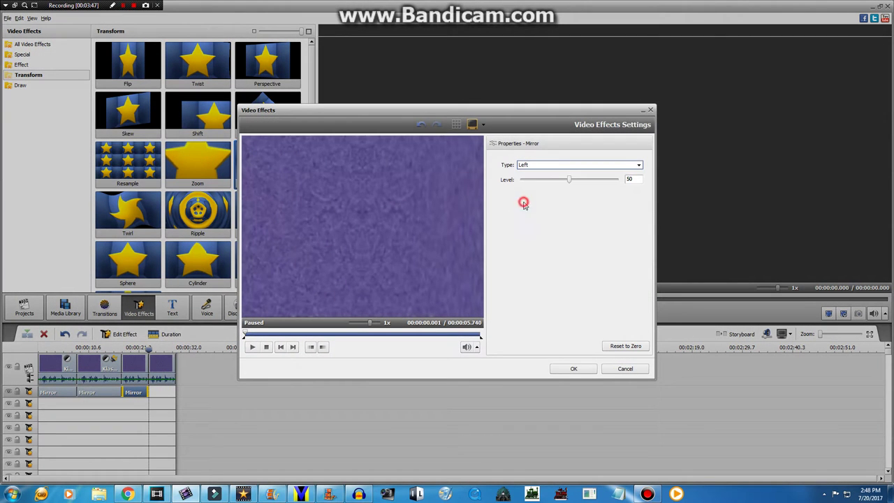
pyautogui.click(572, 369)
# Step: Slow down the third clip so it lasts 8.2 seconds, with the Mirror effect below matching its length
pyautogui.rightClick(138, 371)
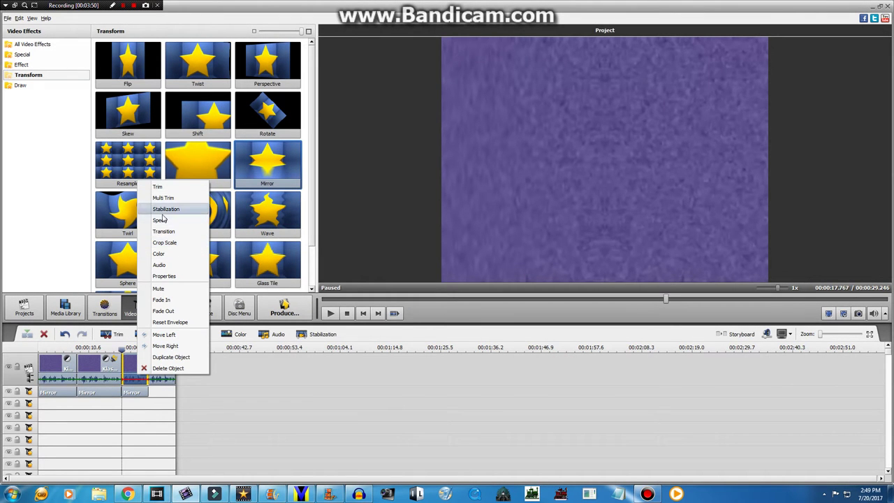
pyautogui.click(159, 220)
pyautogui.click(464, 338)
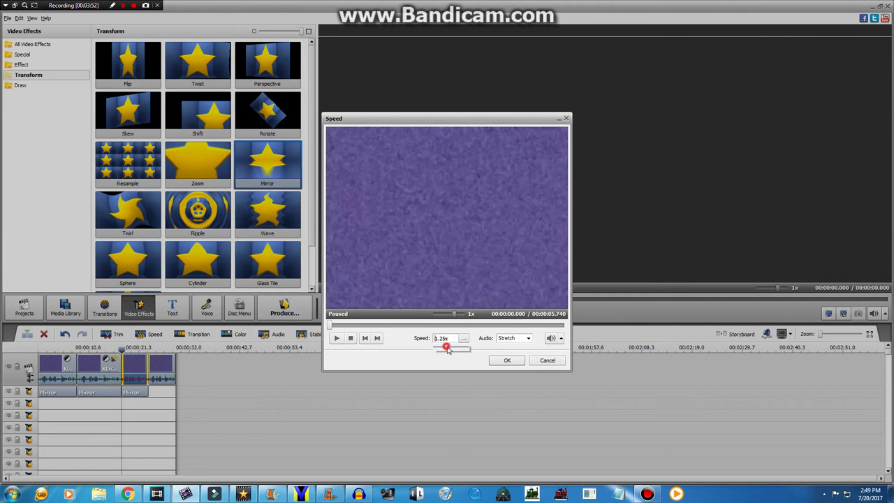
pyautogui.moveTo(452, 349); pyautogui.dragTo(441, 351)
pyautogui.click(502, 362)
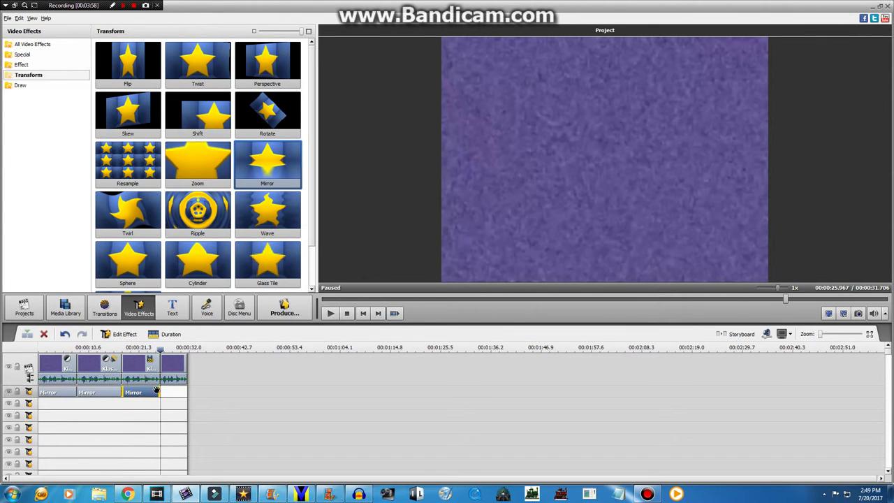
# Step: Enable Pitch Shift on the third clip's audio with a rate of 149
pyautogui.rightClick(140, 370)
pyautogui.click(163, 261)
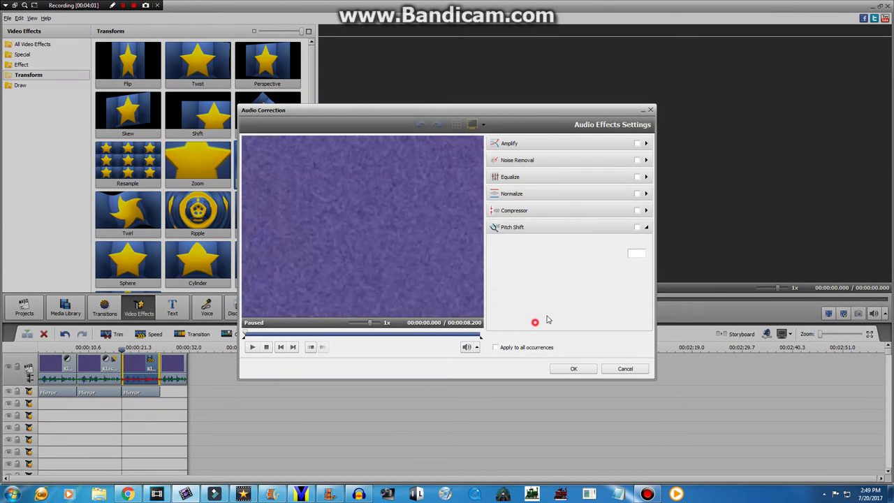
pyautogui.click(517, 227)
pyautogui.click(598, 253)
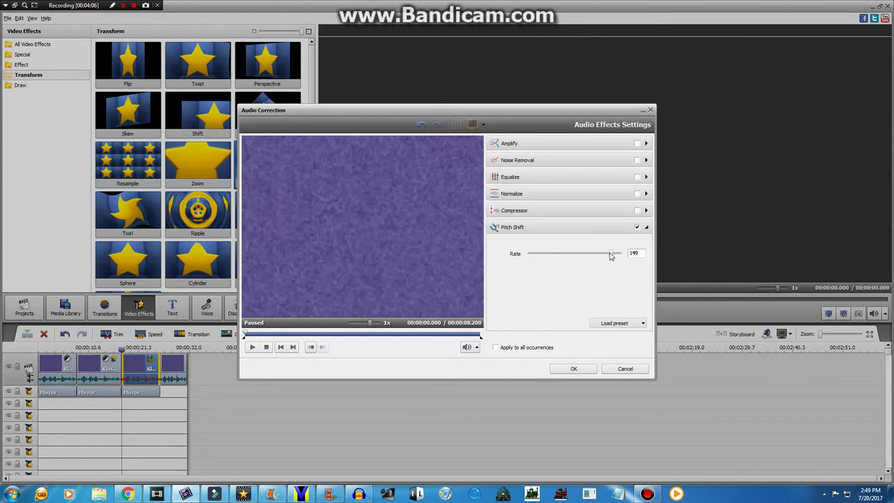
pyautogui.click(573, 369)
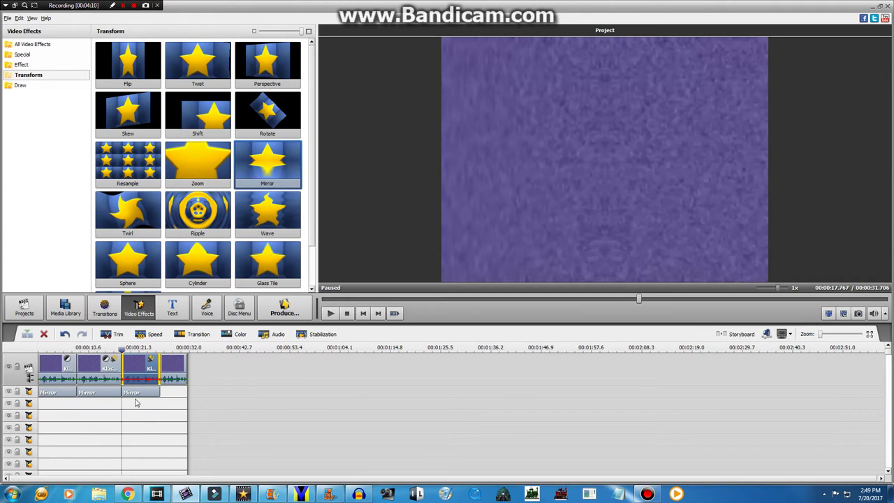
# Step: Move the third clip's Mirror effect down to the second effects track and duplicate it
pyautogui.moveTo(136, 393); pyautogui.dragTo(134, 404)
pyautogui.rightClick(133, 403)
pyautogui.click(176, 447)
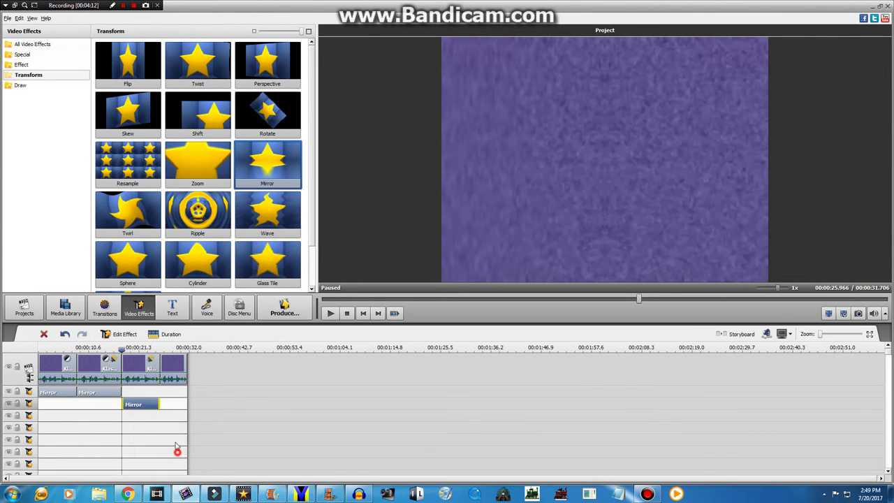
# Step: Move one of the third clip's two Mirror effects to the first effects track and replace it with the Invert effect
pyautogui.moveTo(140, 404); pyautogui.dragTo(140, 393)
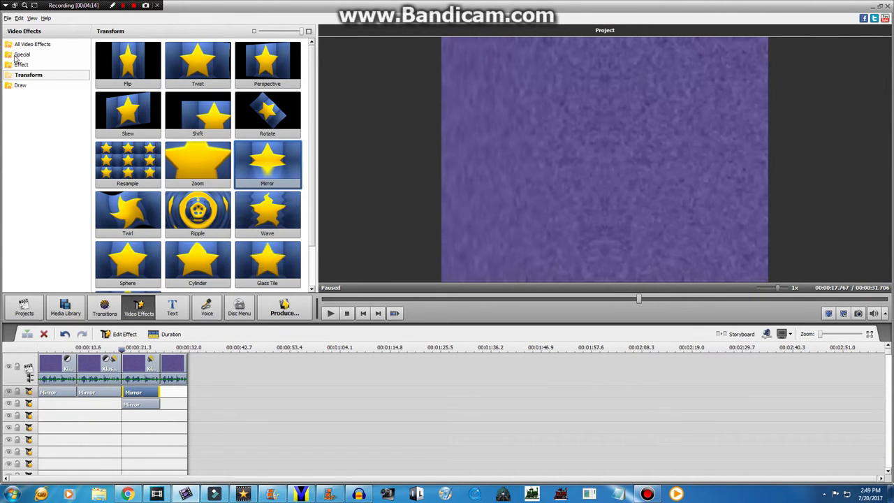
pyautogui.click(21, 54)
pyautogui.click(22, 64)
pyautogui.moveTo(127, 262); pyautogui.dragTo(134, 392)
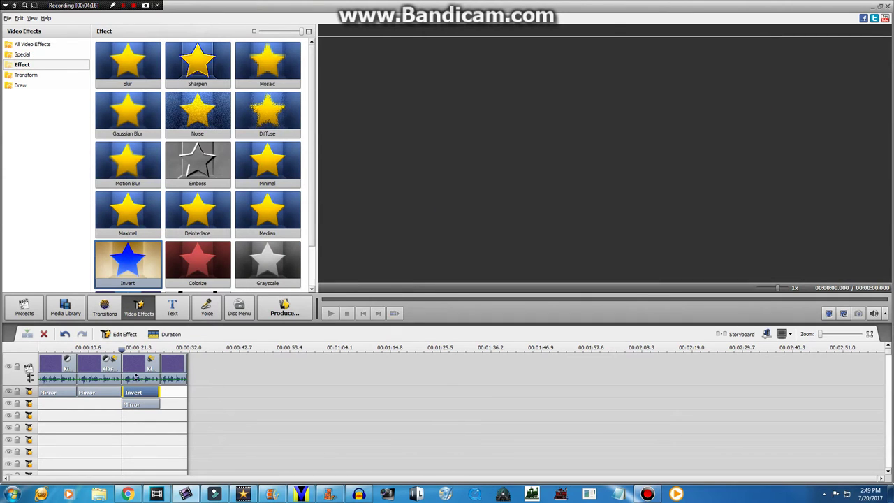
# Step: Set the third clip's hue to -70 in its color correction settings
pyautogui.rightClick(132, 371)
pyautogui.click(165, 248)
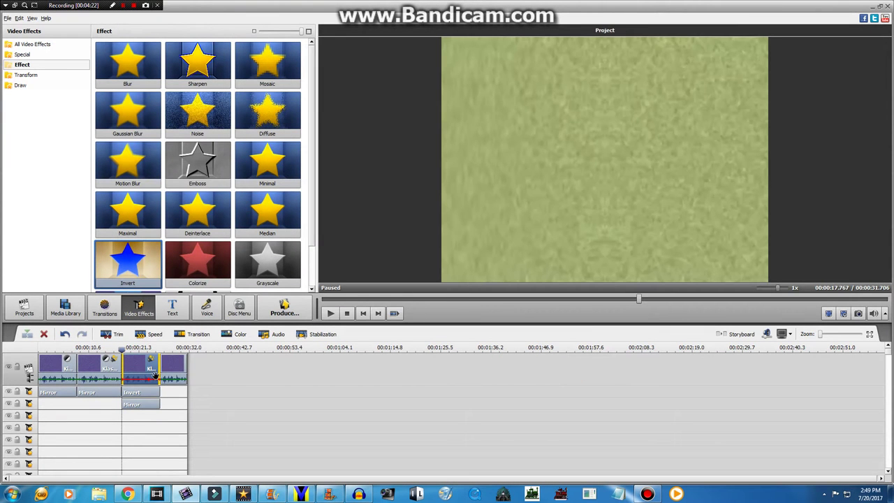
pyautogui.rightClick(155, 376)
pyautogui.click(152, 254)
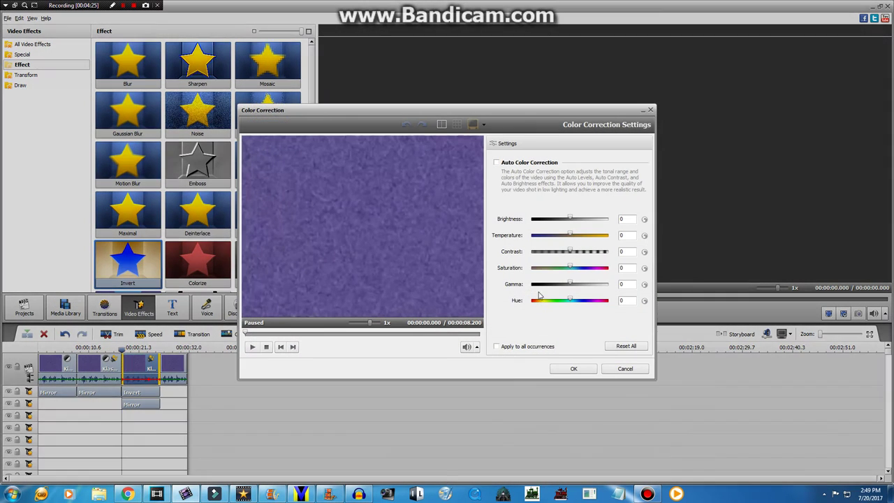
pyautogui.click(627, 300)
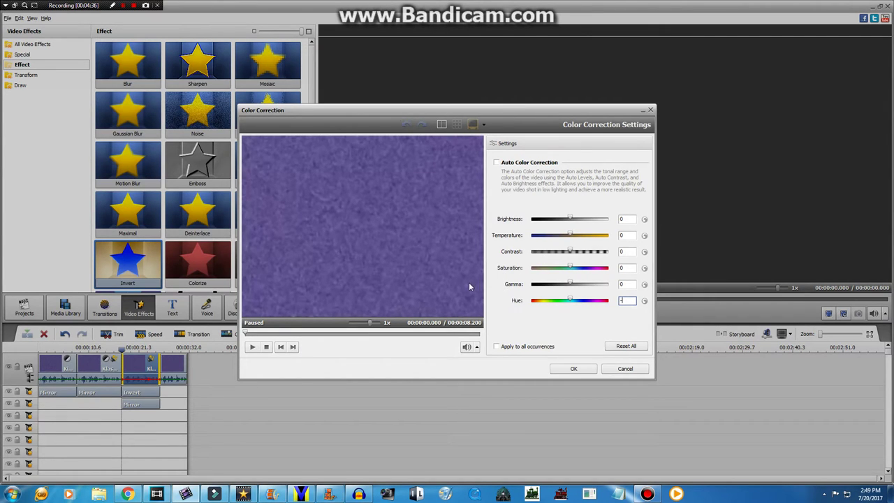
pyautogui.write('70')
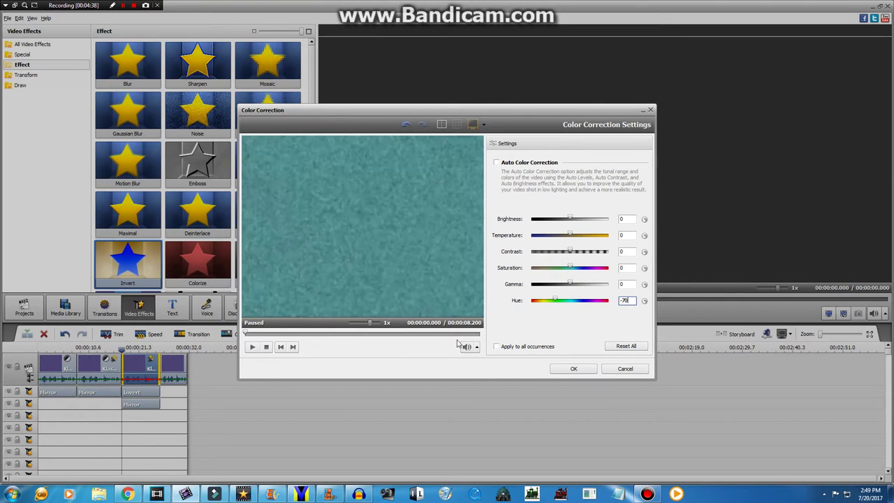
pyautogui.click(328, 332)
pyautogui.click(573, 368)
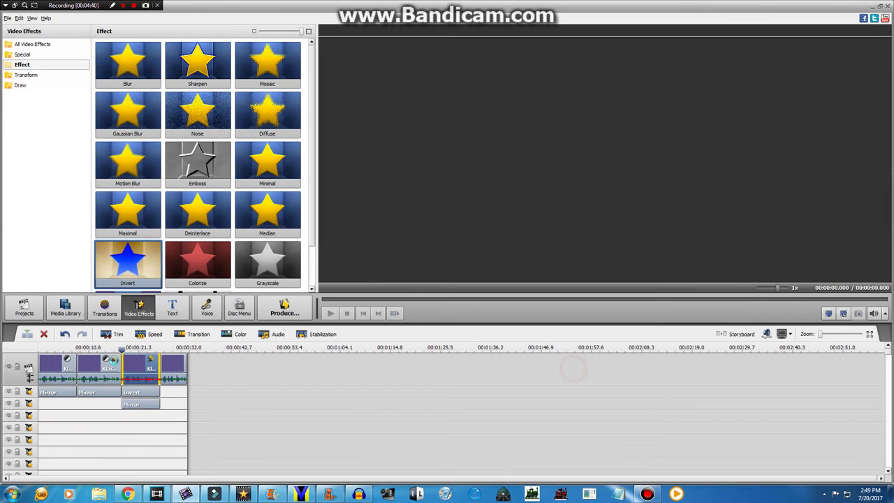
# Step: Compare a frame of the third clip at about 20 seconds with the YouTube reference video at about 4:17
pyautogui.moveTo(120, 350); pyautogui.dragTo(133, 351)
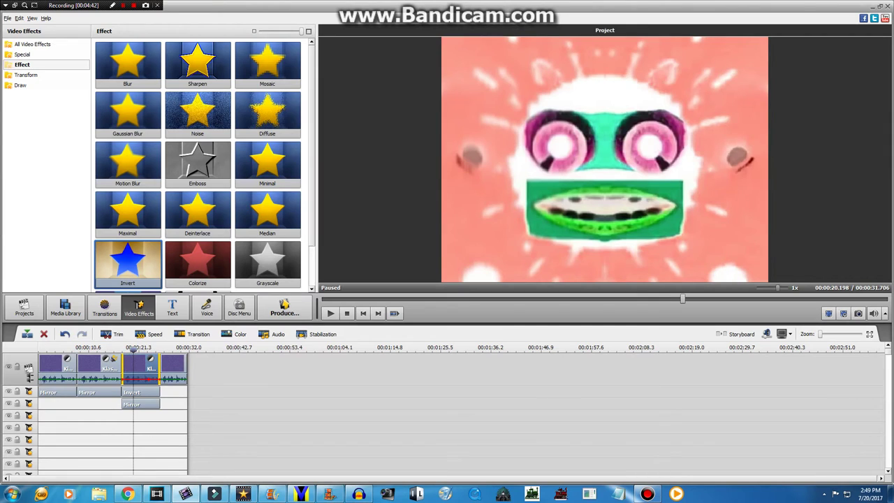
pyautogui.click(128, 494)
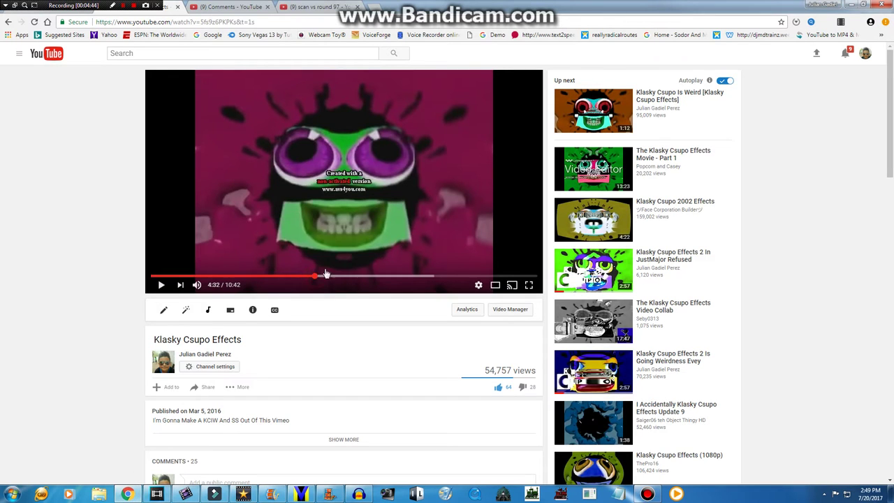
pyautogui.click(343, 248)
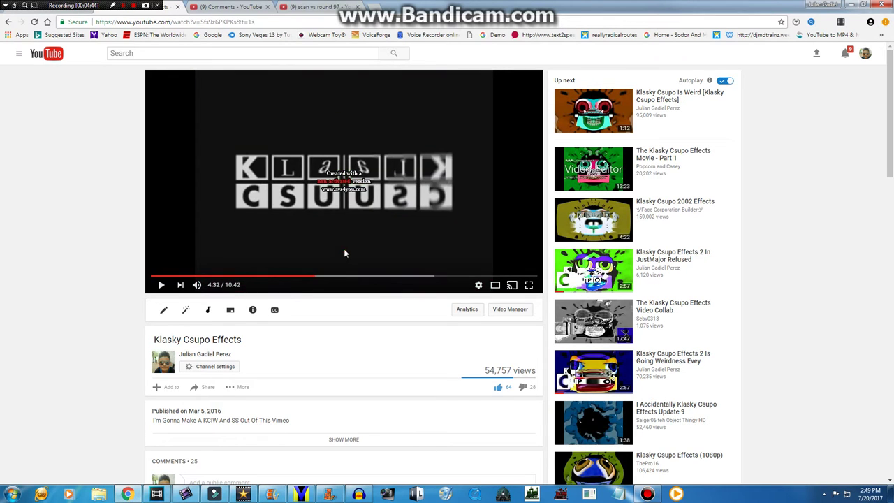
pyautogui.click(308, 280)
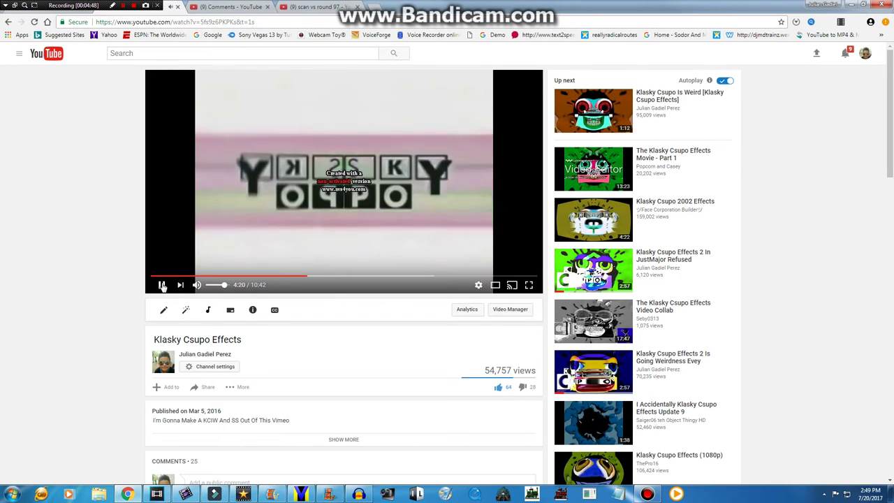
pyautogui.click(162, 286)
pyautogui.click(306, 278)
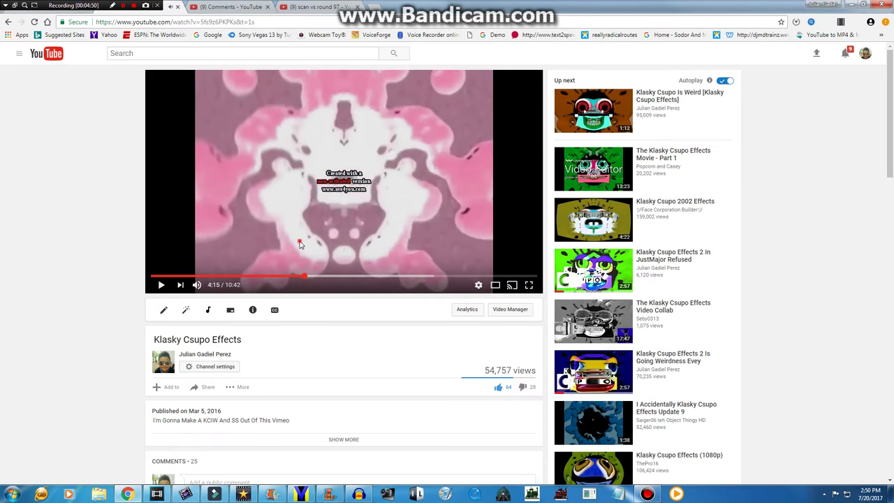
pyautogui.click(300, 245)
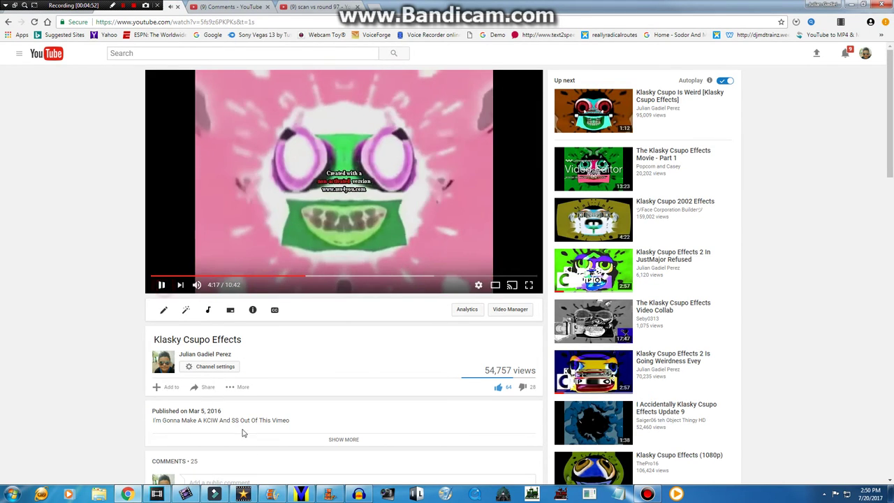
pyautogui.click(243, 494)
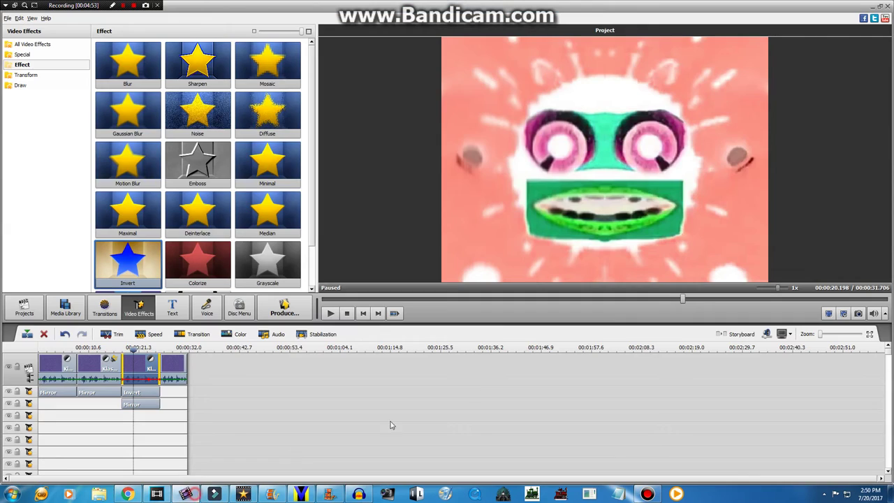
# Step: Set the third clip's hue to -80, checking it against the face in the YouTube reference at about 4:17
pyautogui.rightClick(149, 363)
pyautogui.click(172, 239)
pyautogui.click(128, 494)
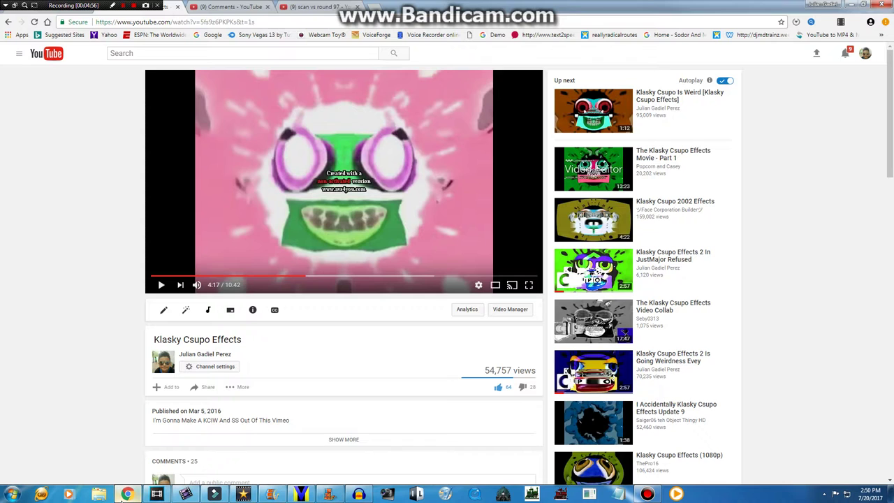
pyautogui.click(161, 285)
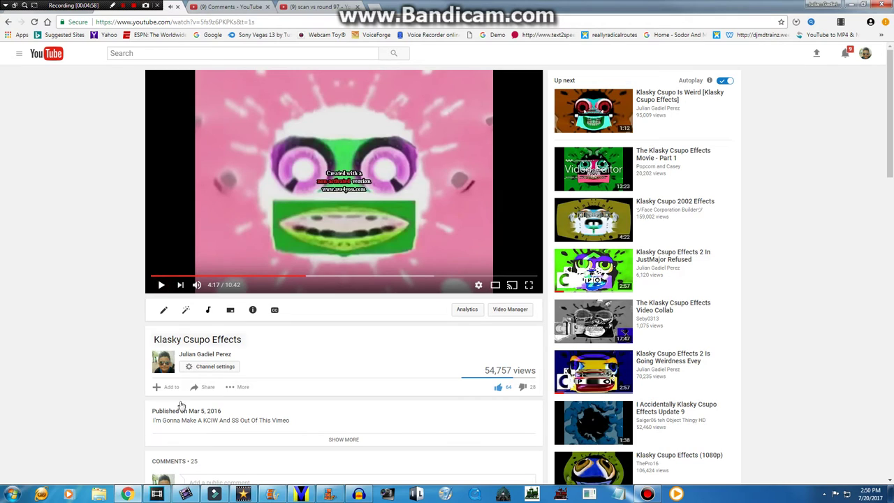
pyautogui.click(185, 494)
pyautogui.click(314, 334)
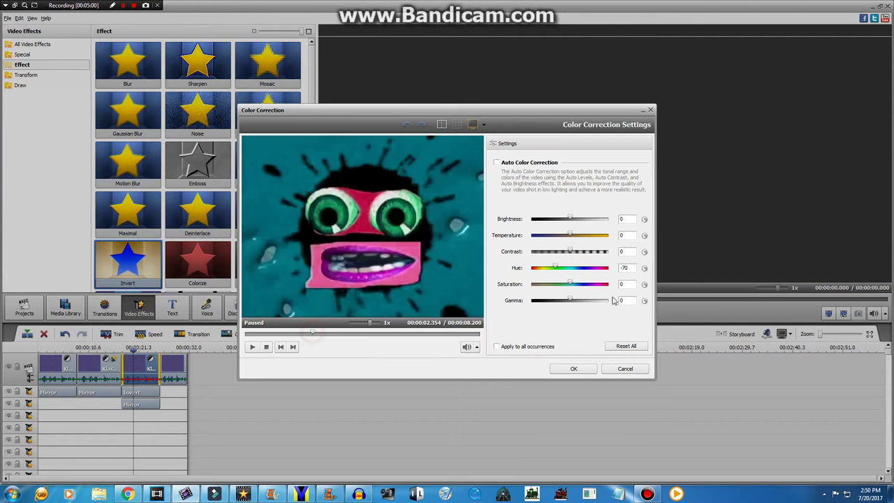
pyautogui.click(623, 268)
pyautogui.click(572, 367)
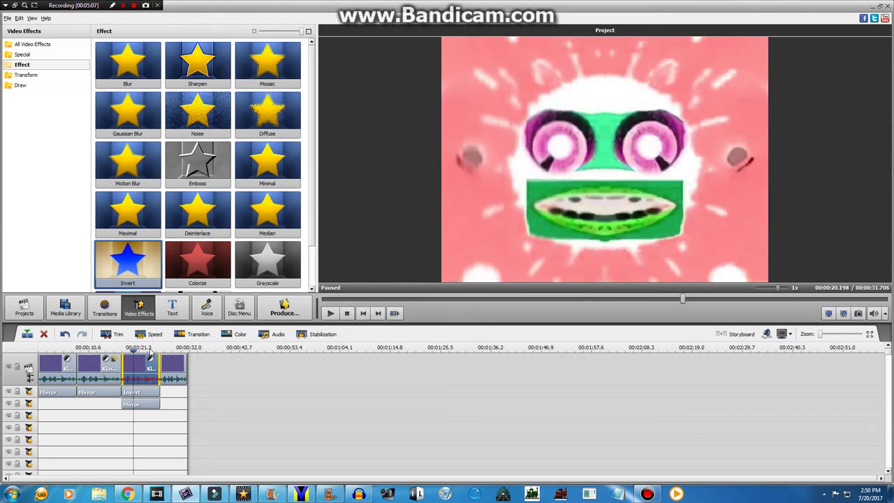
# Step: Readjust the third clip's hue to match the pink of the reference and compare the result with the YouTube video
pyautogui.rightClick(150, 375)
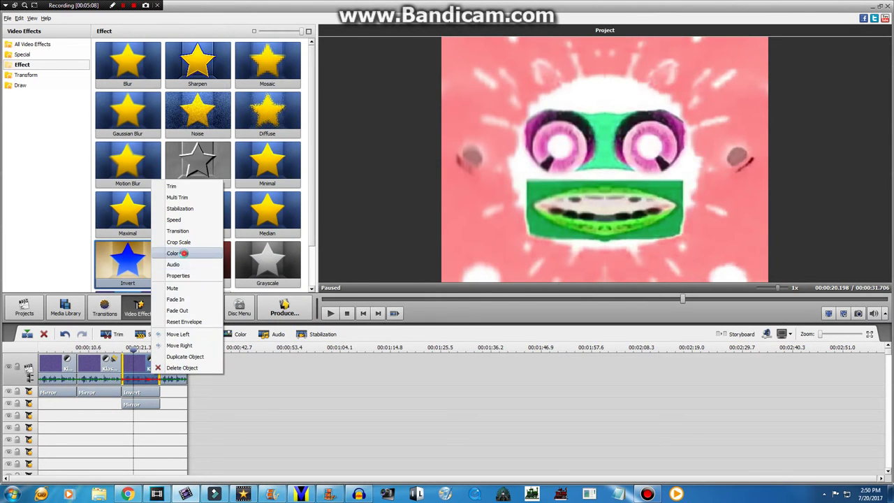
pyautogui.click(181, 264)
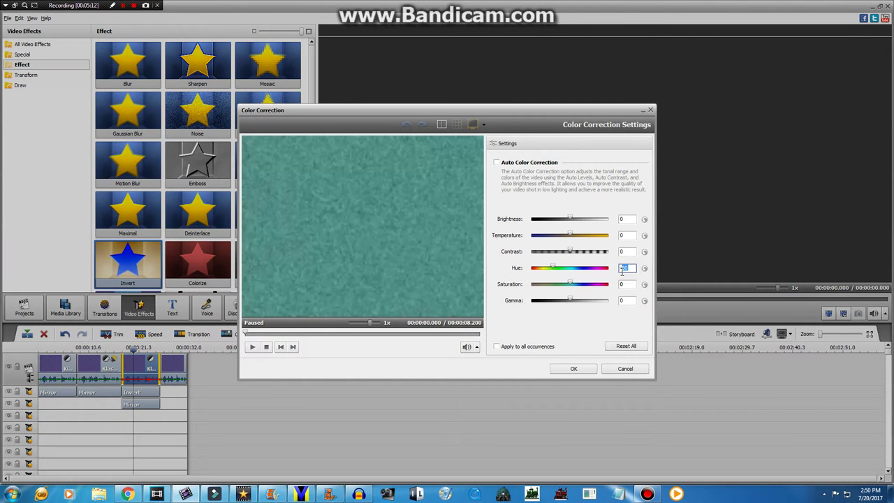
pyautogui.write('80')
pyautogui.click(573, 367)
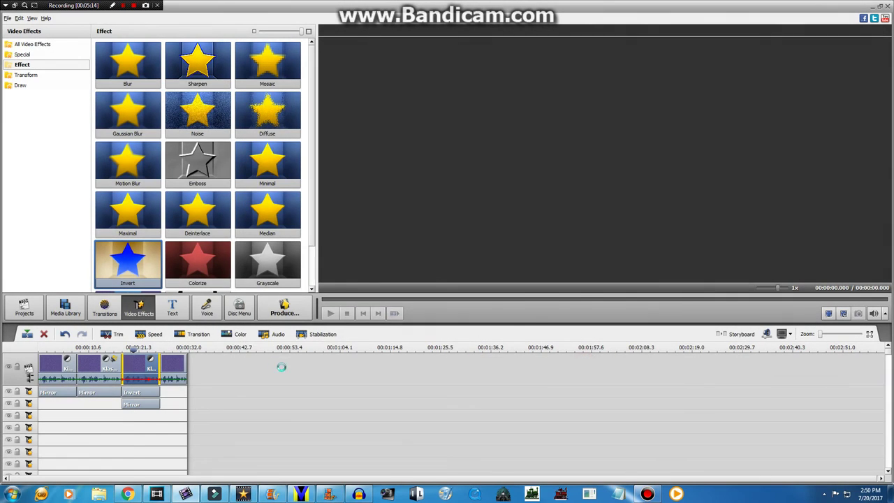
pyautogui.click(128, 494)
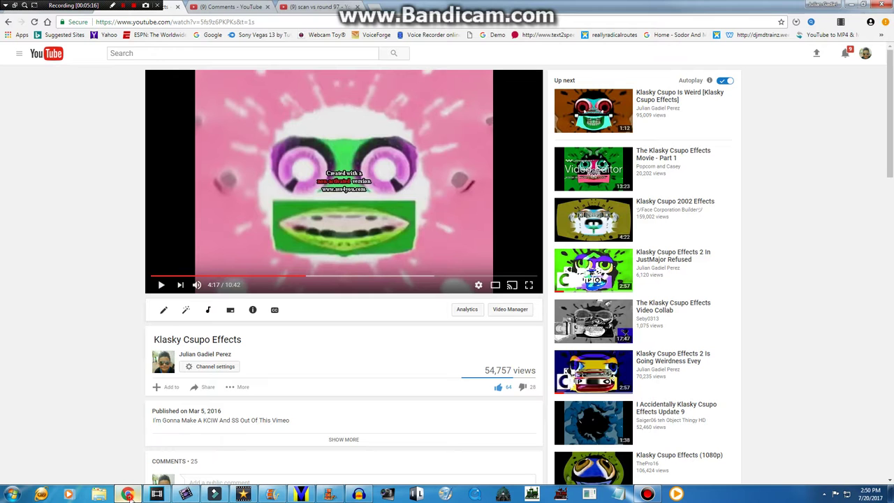
pyautogui.click(185, 494)
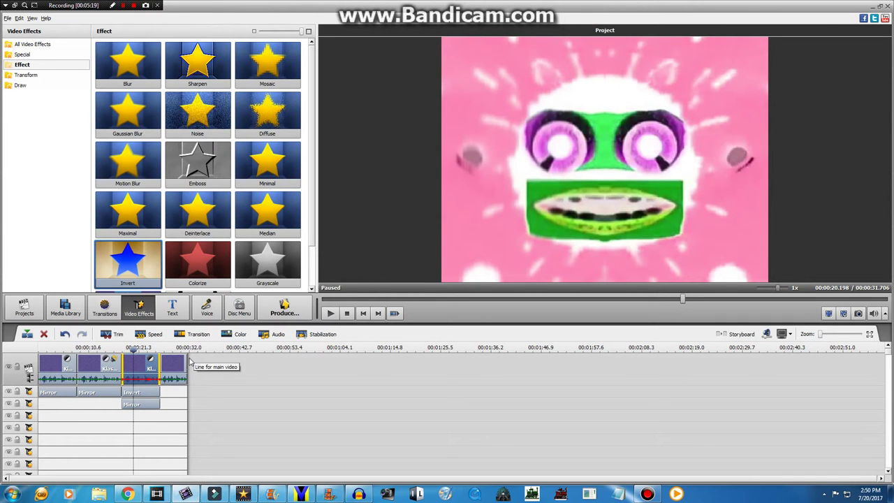
# Step: Open the audio correction settings of the fourth clip
pyautogui.rightClick(164, 374)
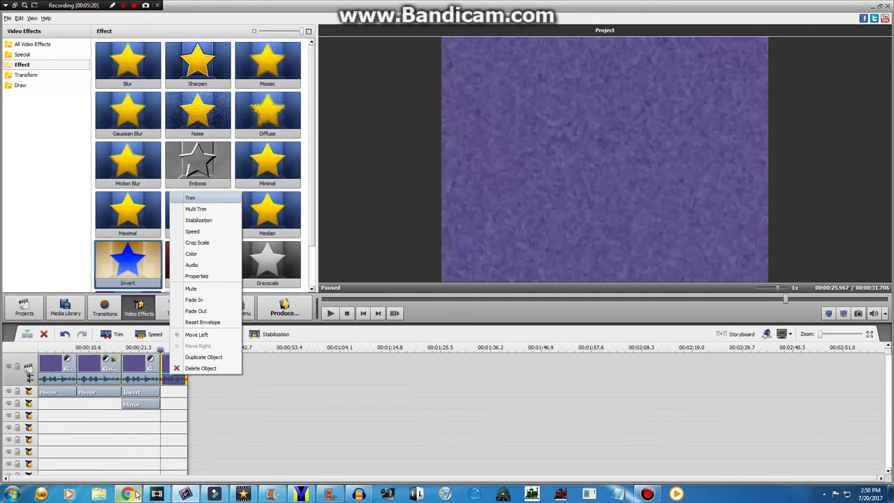
pyautogui.click(192, 266)
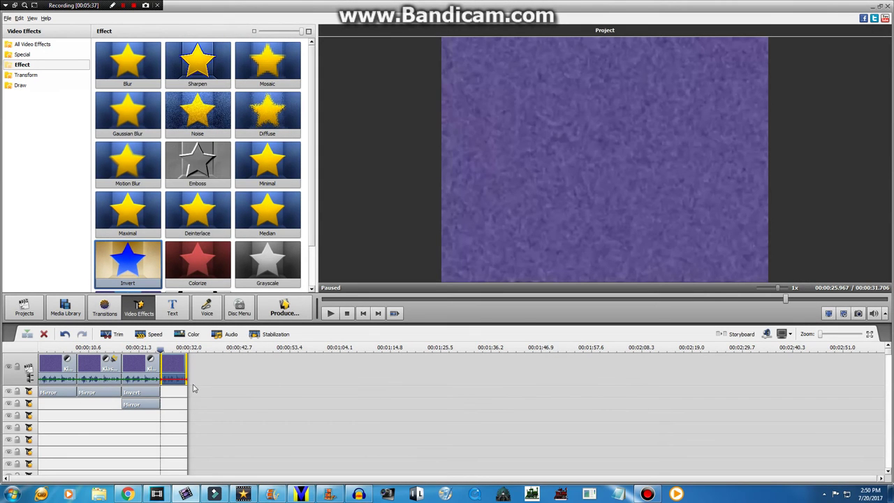
pyautogui.rightClick(169, 363)
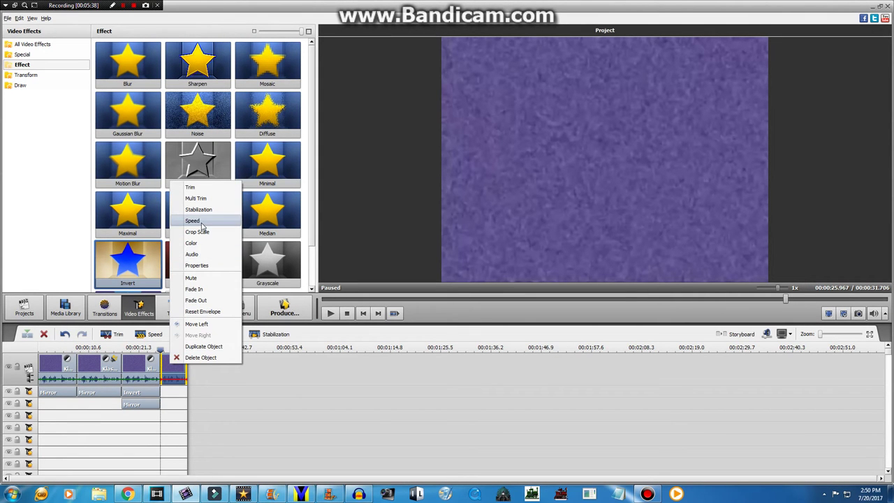
pyautogui.click(191, 254)
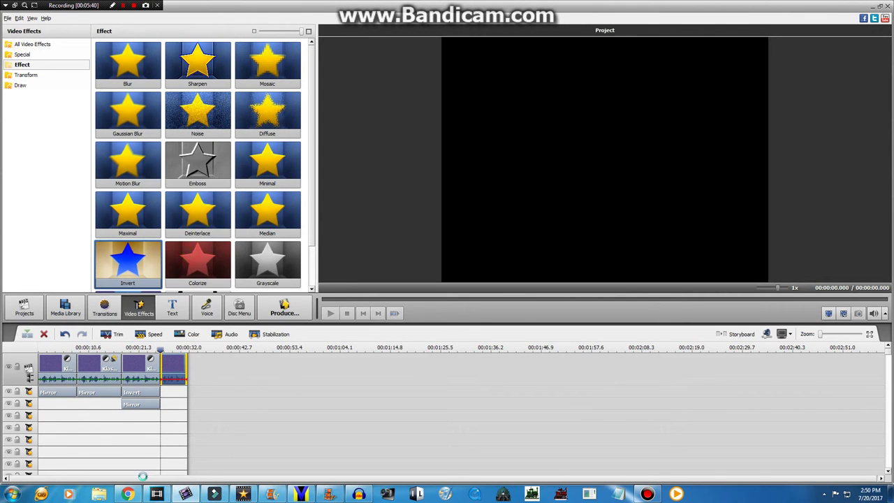
# Step: Switch to the YouTube reference and play the fourth effect from about 4:25 to 4:27
pyautogui.click(127, 494)
pyautogui.click(314, 277)
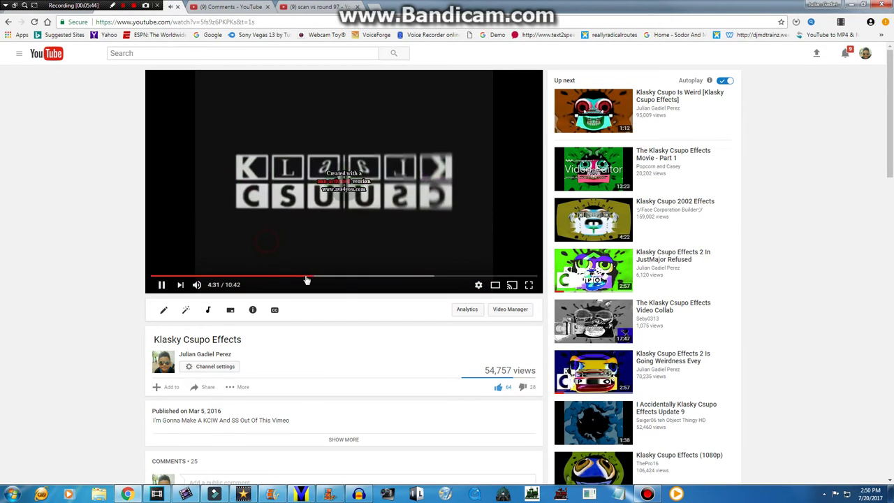
pyautogui.click(312, 278)
pyautogui.click(161, 285)
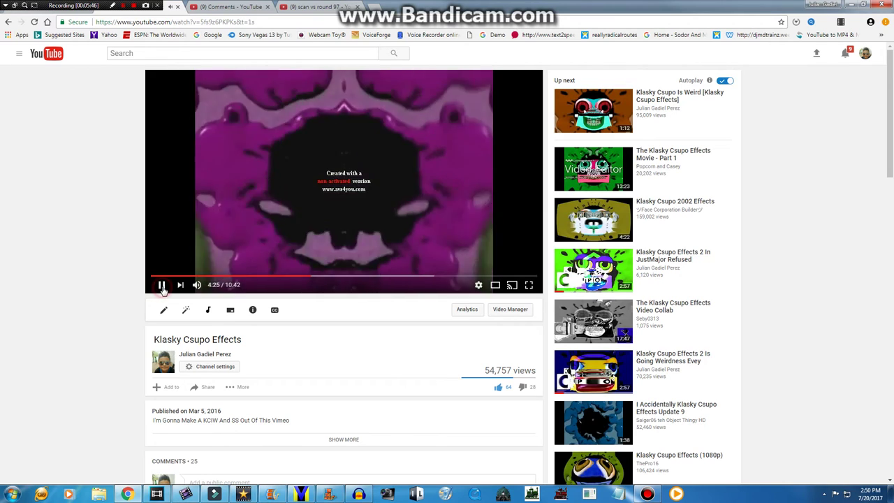
pyautogui.click(161, 286)
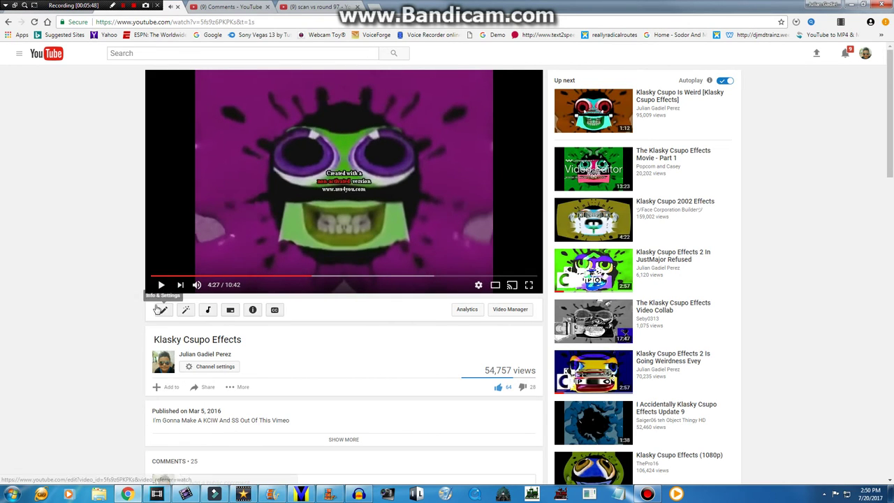
pyautogui.moveTo(185, 494)
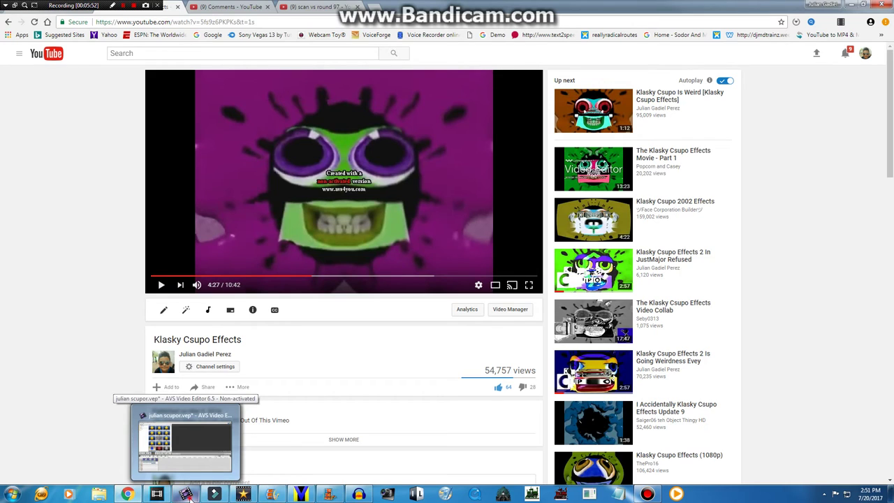
# Step: Return to AVS Video Editor and raise the Pitch Shift rate of the fourth clip's audio
pyautogui.click(185, 495)
pyautogui.click(524, 323)
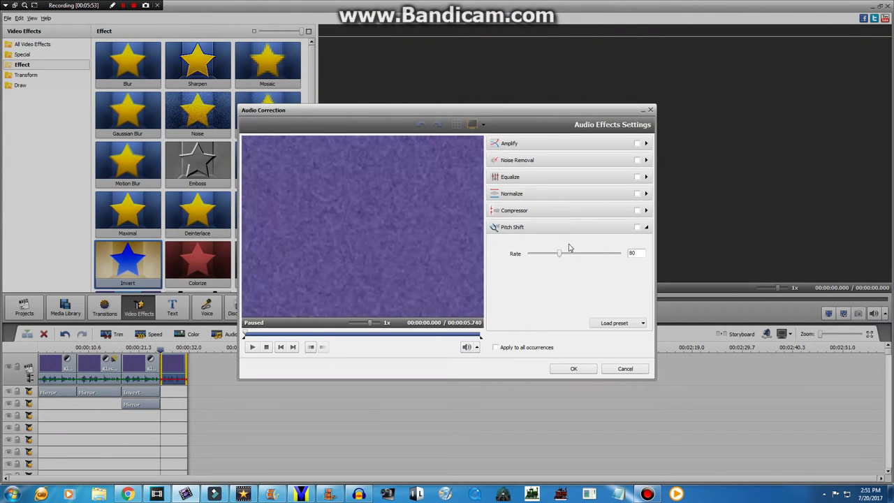
pyautogui.moveTo(560, 252); pyautogui.dragTo(589, 257)
pyautogui.click(574, 369)
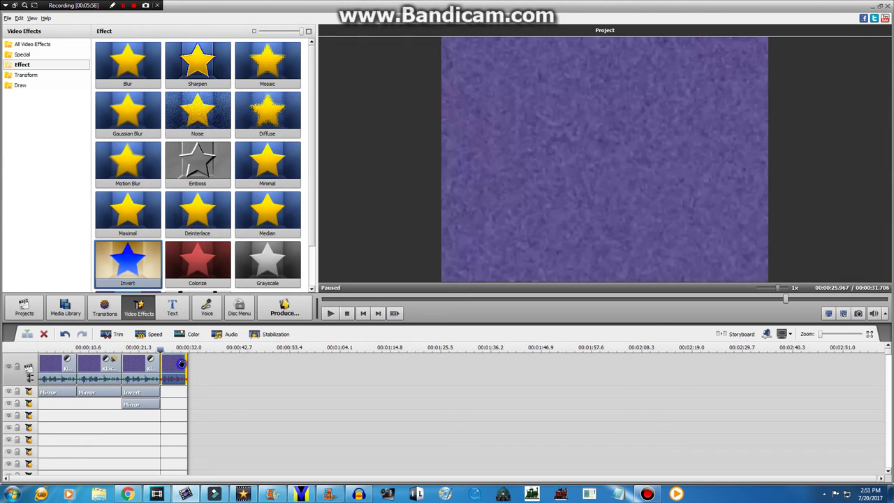
# Step: Slow the fourth clip down to a duration of about 11.5 seconds, keeping its audio stretched
pyautogui.rightClick(181, 363)
pyautogui.click(206, 221)
pyautogui.click(128, 494)
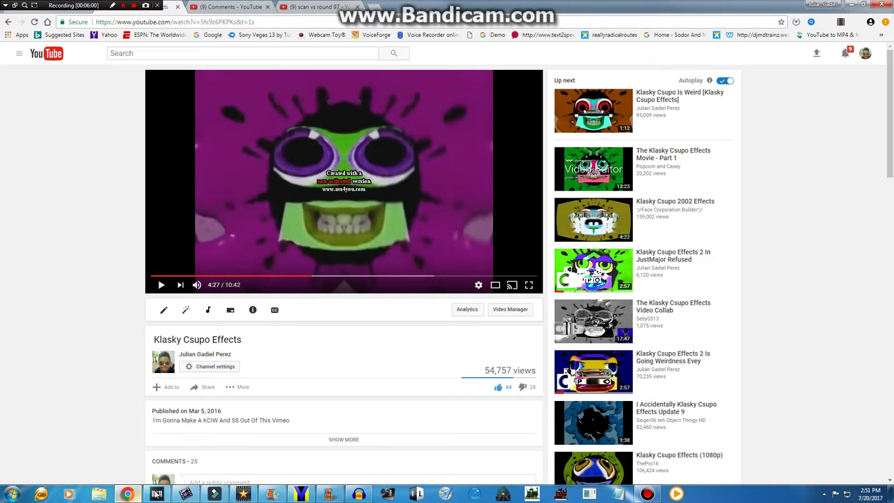
pyautogui.click(186, 495)
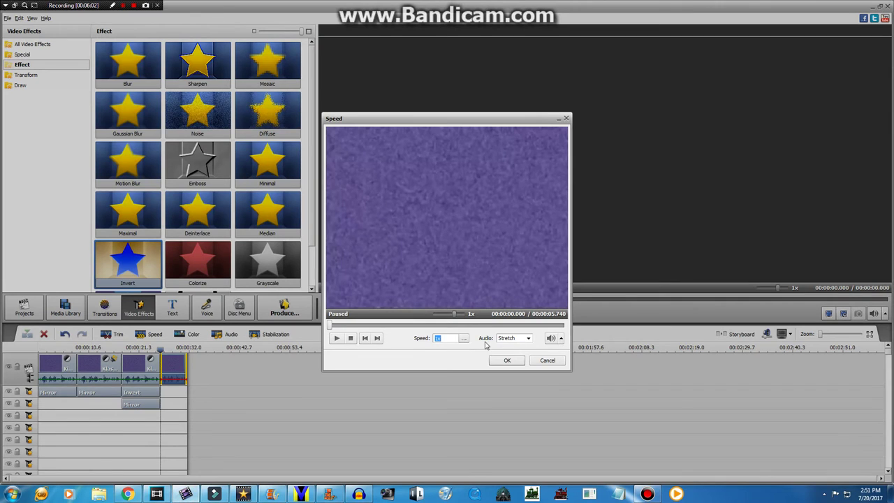
pyautogui.click(464, 338)
pyautogui.click(445, 349)
pyautogui.moveTo(446, 349); pyautogui.dragTo(442, 351)
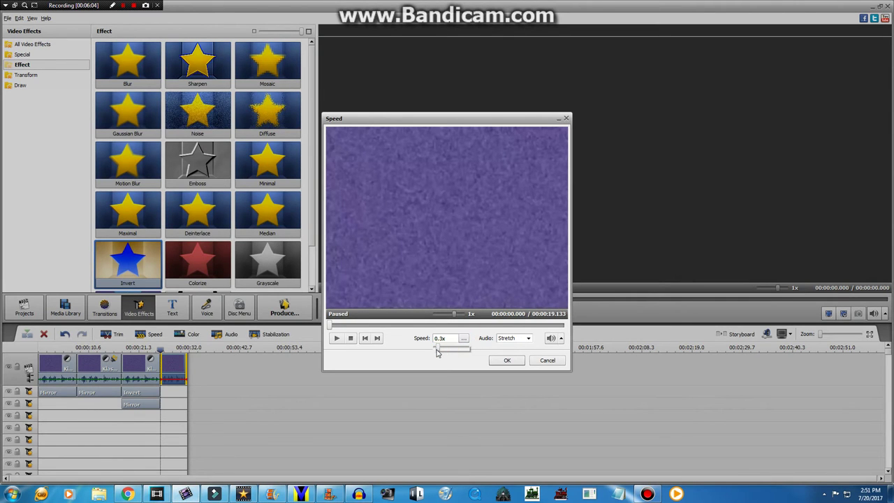
pyautogui.click(507, 360)
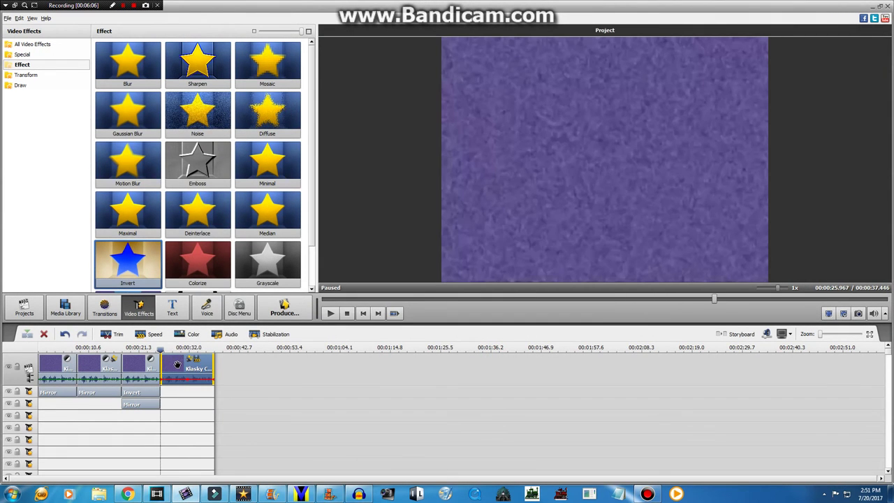
# Step: Open the fourth clip's color correction, preview the face at about 4 seconds and set the hue to 50
pyautogui.rightClick(176, 365)
pyautogui.click(199, 245)
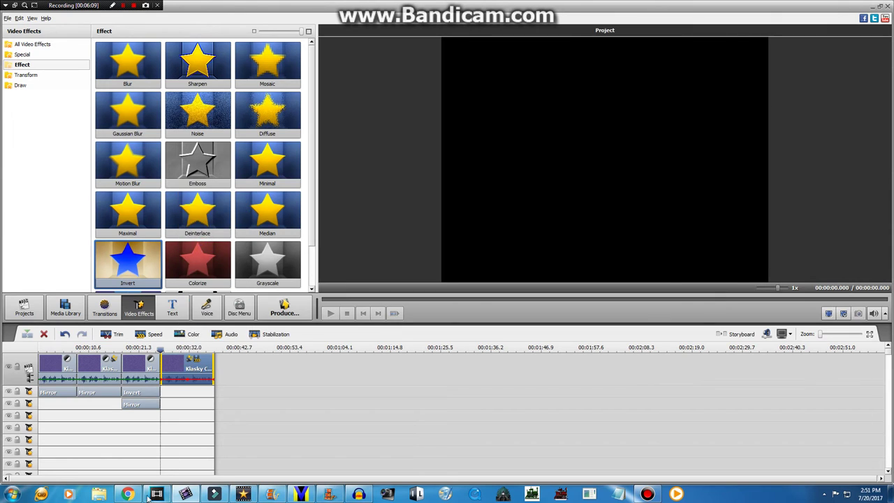
pyautogui.click(187, 495)
pyautogui.moveTo(187, 495)
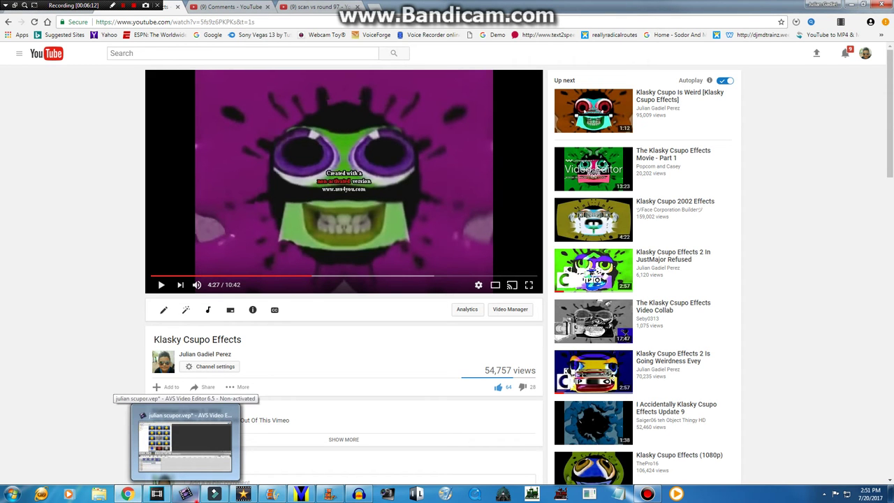
pyautogui.click(185, 444)
pyautogui.click(329, 332)
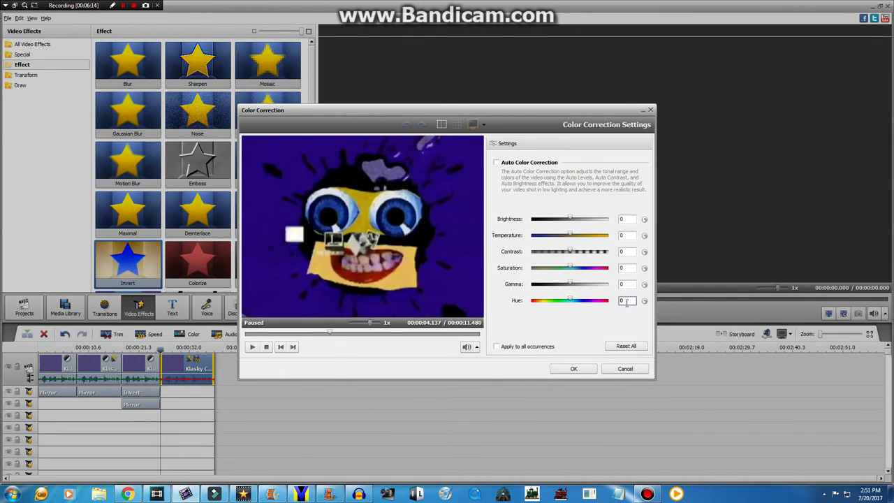
pyautogui.write('-')
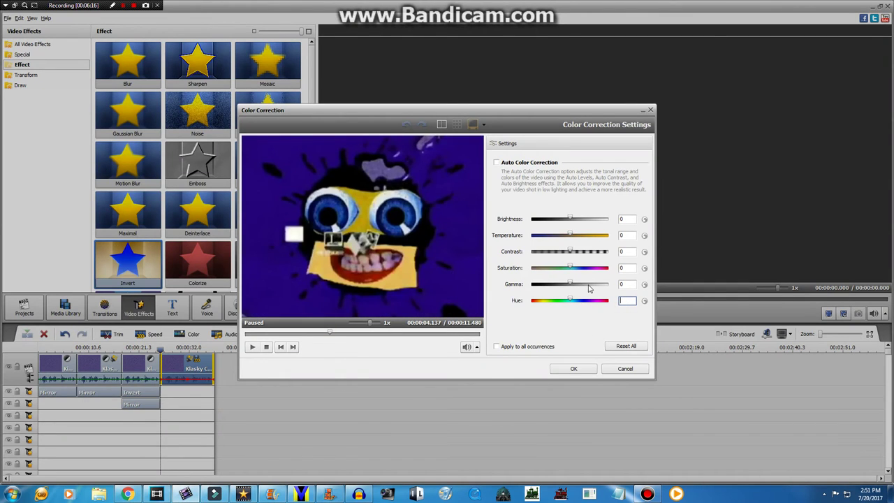
pyautogui.write('50')
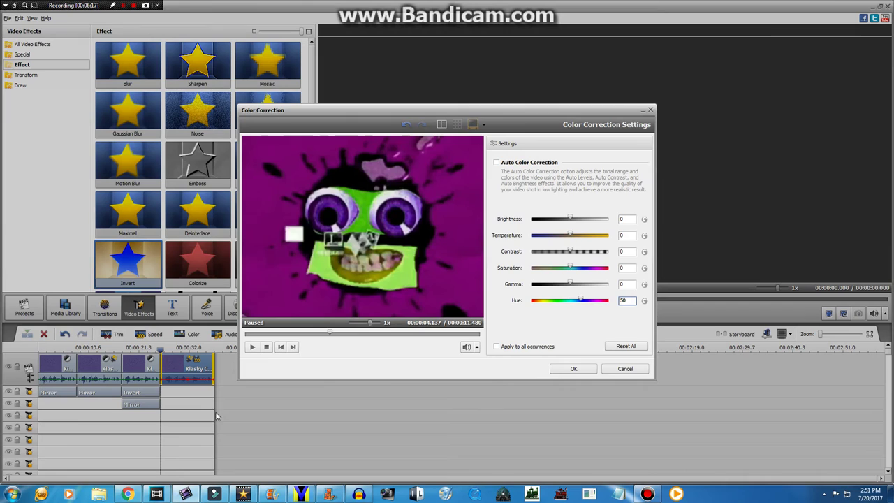
# Step: Compare the hue with the YouTube reference, try a hue of 43 and check it against the reference again
pyautogui.click(128, 494)
pyautogui.click(194, 496)
pyautogui.write('4')
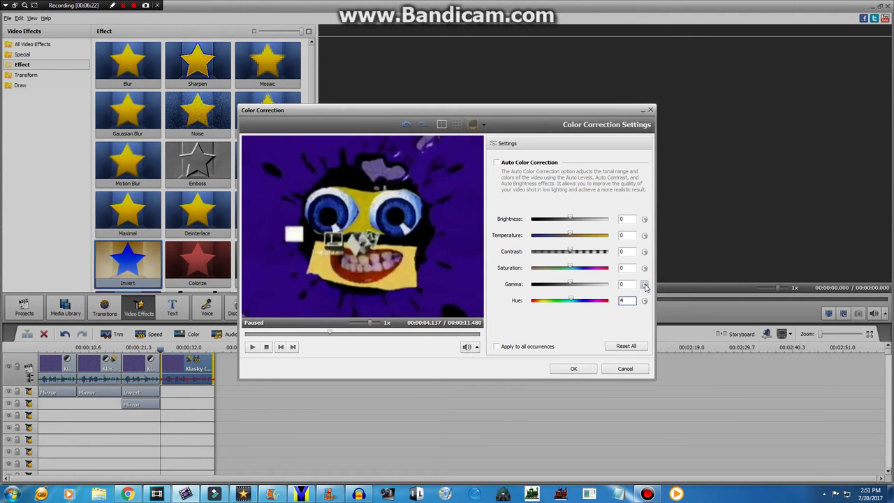
pyautogui.write('3')
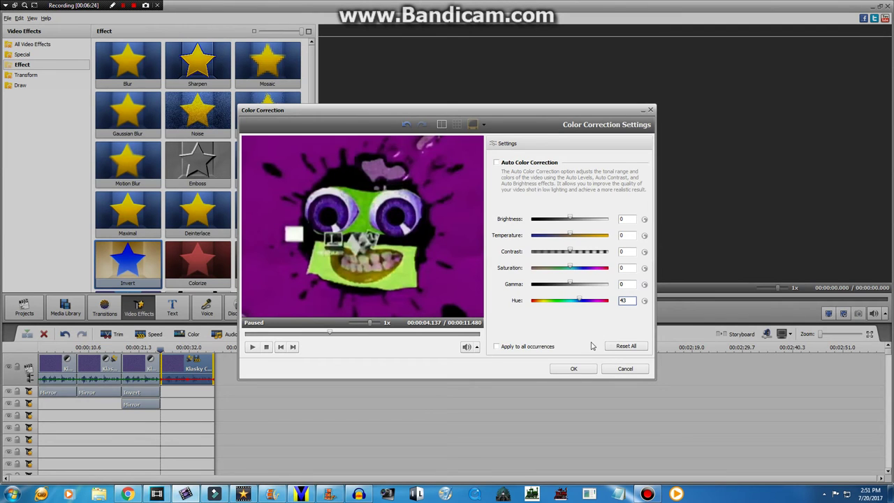
pyautogui.click(127, 495)
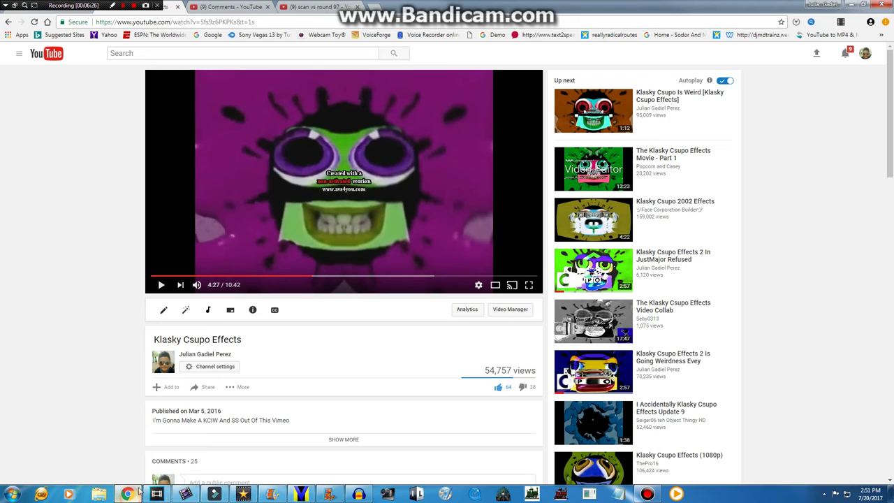
pyautogui.click(195, 495)
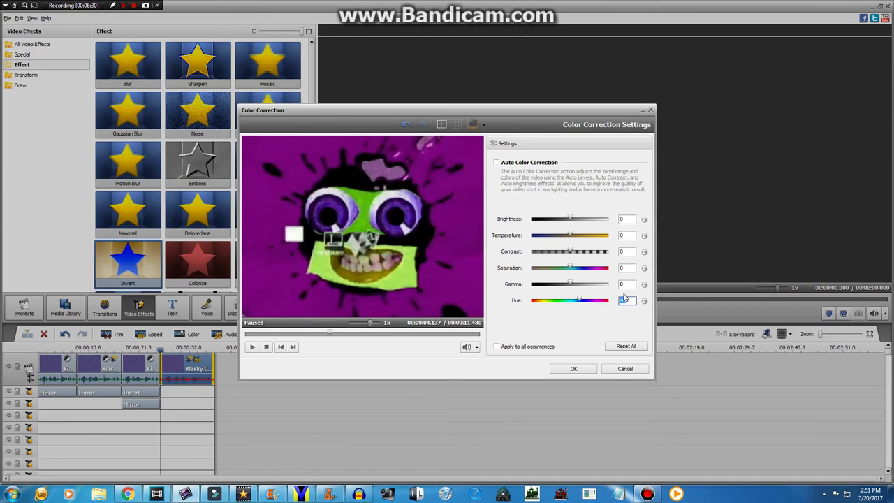
# Step: Try a hue of 40 for the fourth clip and compare it with the YouTube reference
pyautogui.write('6')
pyautogui.click(128, 495)
pyautogui.click(187, 495)
pyautogui.write('40')
pyautogui.click(128, 495)
pyautogui.click(214, 494)
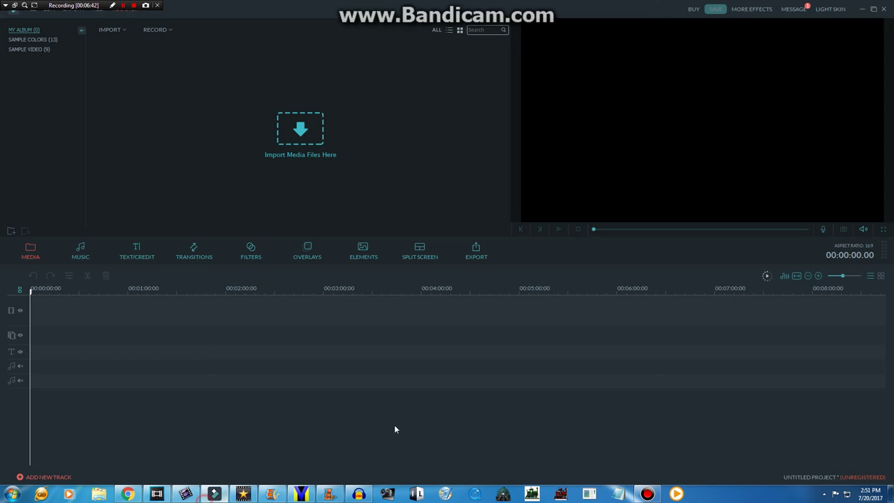
pyautogui.click(186, 495)
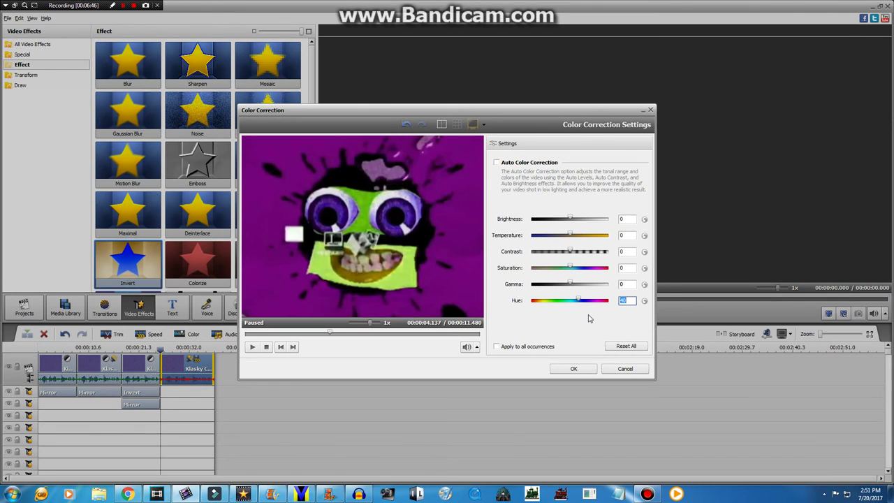
# Step: Set the fourth clip's hue to 50, check it against the YouTube reference and apply the color correction
pyautogui.write('66')
pyautogui.press('BackSpace')
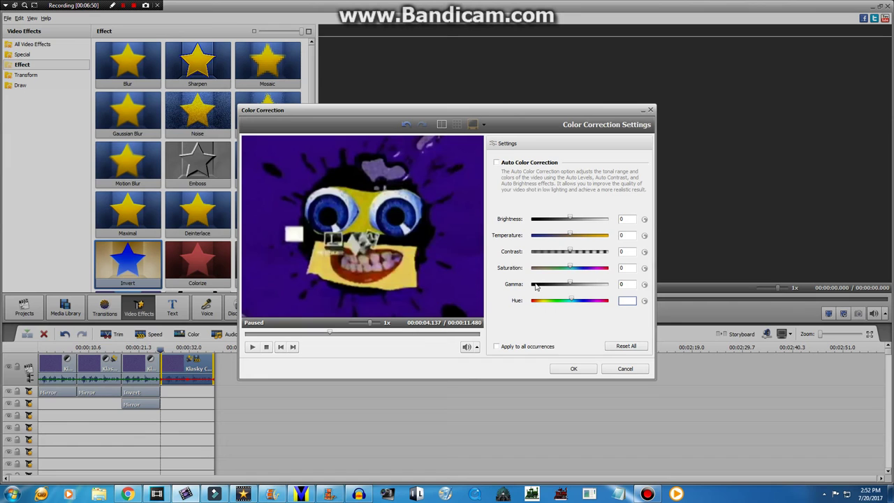
pyautogui.write('0')
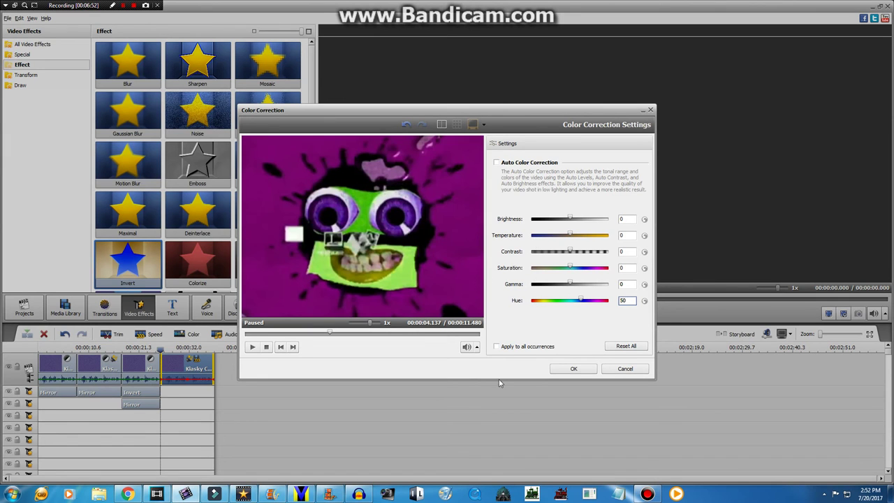
pyautogui.click(139, 492)
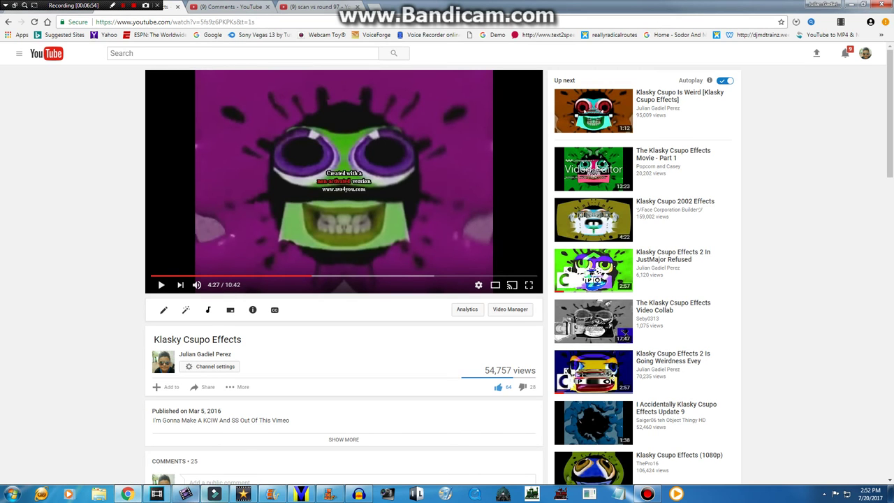
pyautogui.click(186, 493)
pyautogui.click(573, 369)
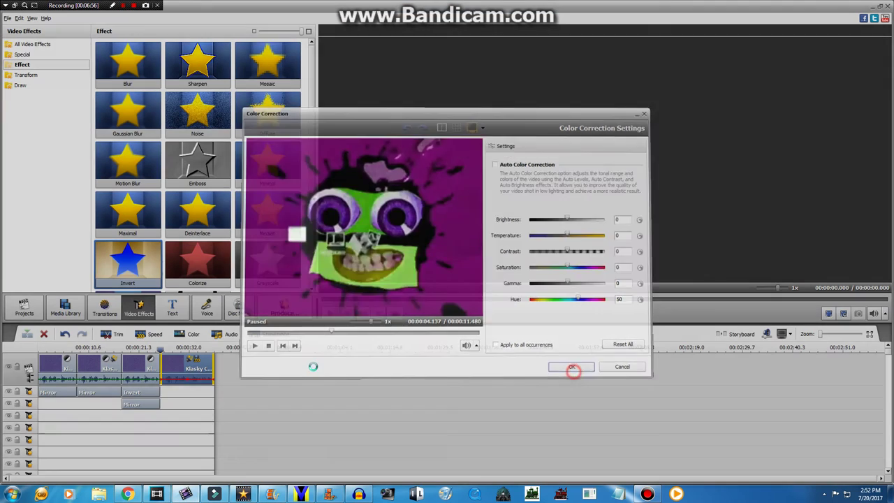
# Step: Duplicate the second clip's Mirror effect for the fourth clip and extend it to the end of that clip
pyautogui.rightClick(110, 395)
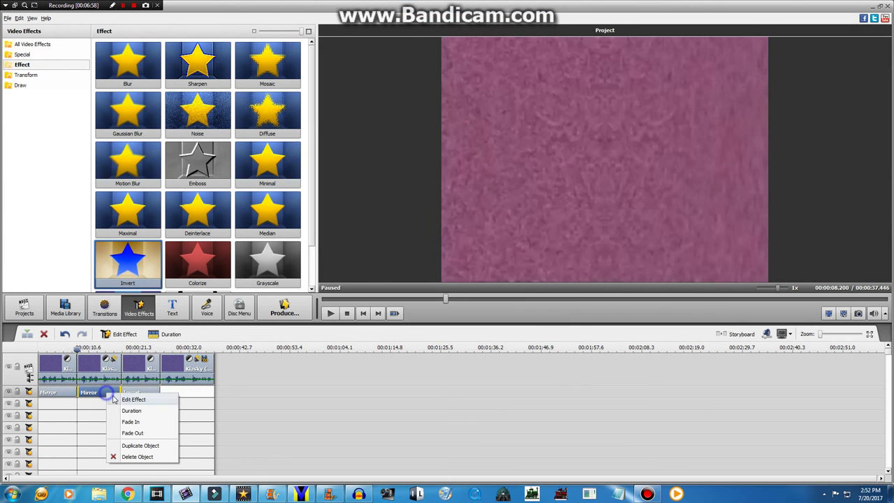
pyautogui.click(141, 445)
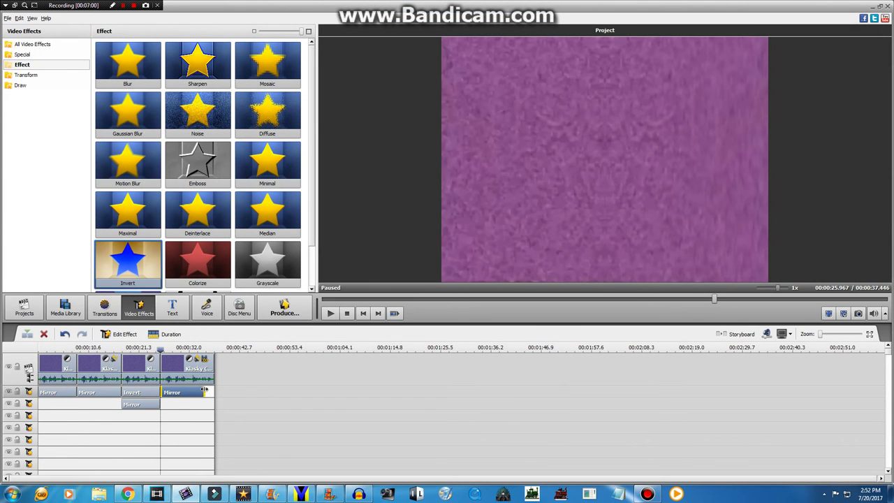
pyautogui.moveTo(204, 391); pyautogui.dragTo(213, 391)
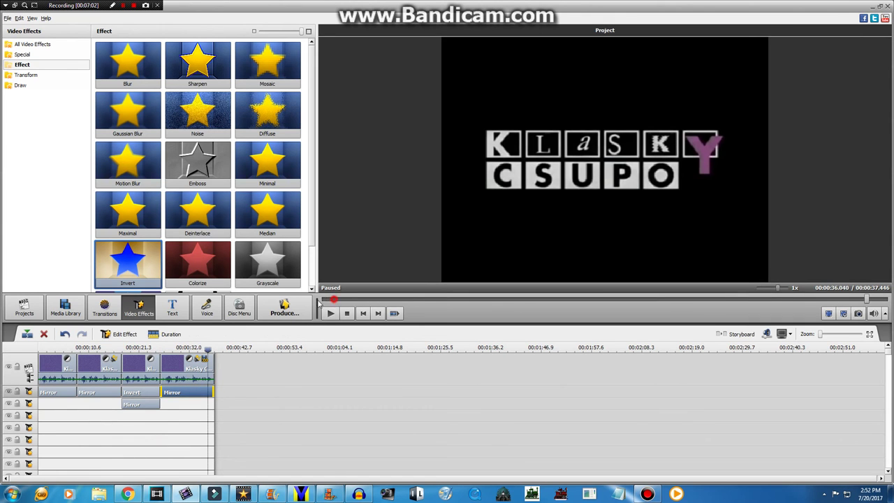
# Step: Play the project from the start and check the first clip's speed setting
pyautogui.click(319, 299)
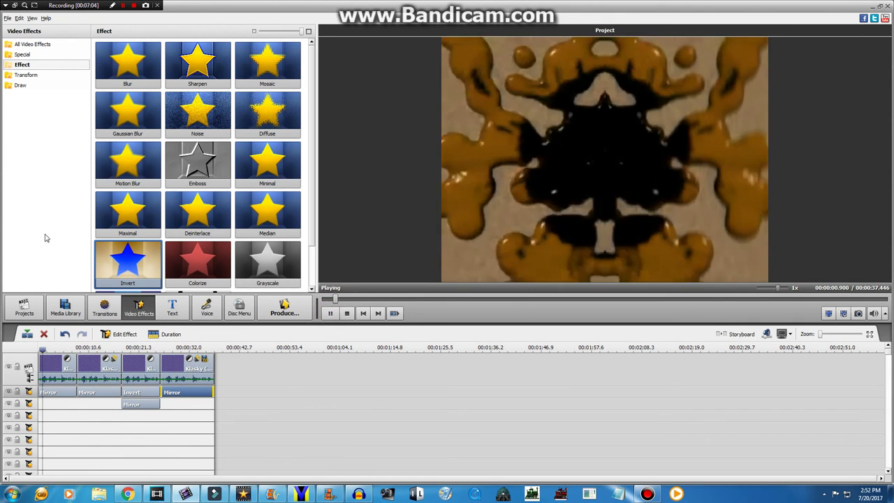
pyautogui.rightClick(61, 368)
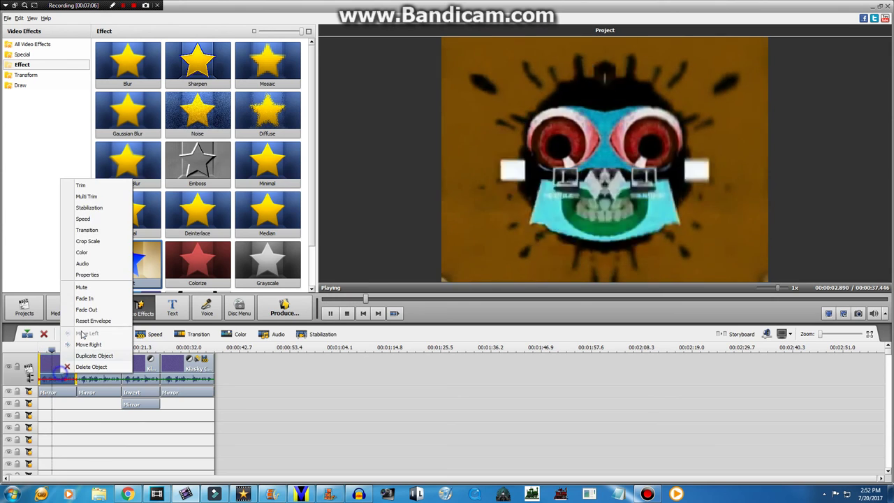
pyautogui.click(84, 218)
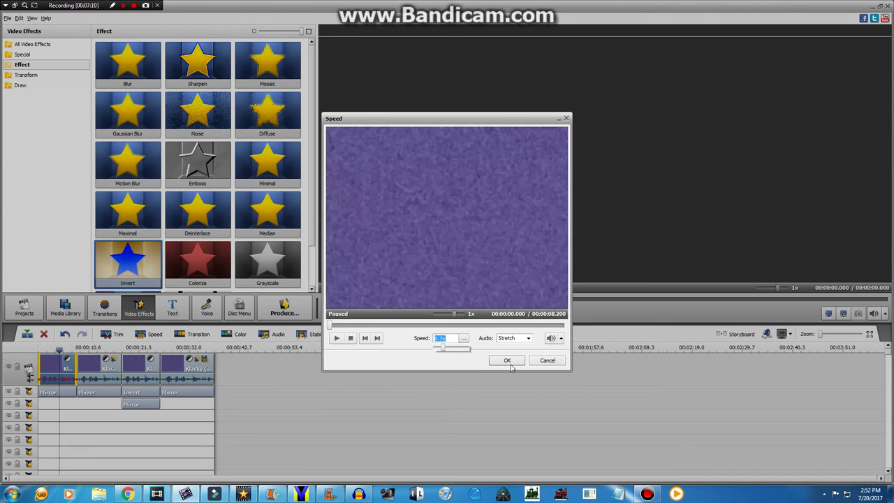
pyautogui.click(507, 361)
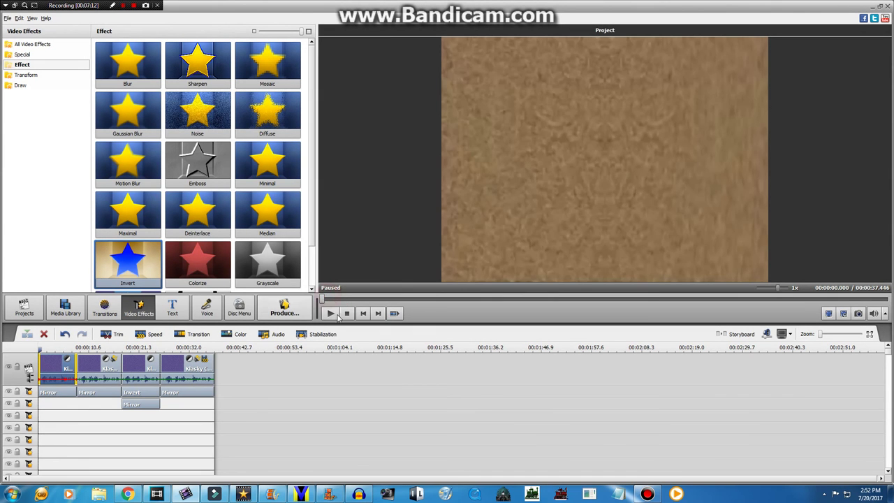
# Step: Play the whole project to review all four effects, and bring up the Bandicam recorder window
pyautogui.click(336, 315)
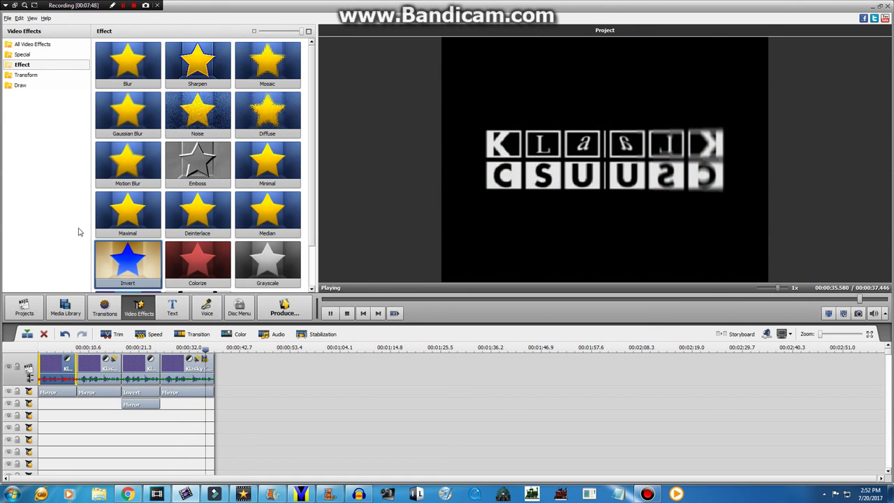
pyautogui.click(647, 494)
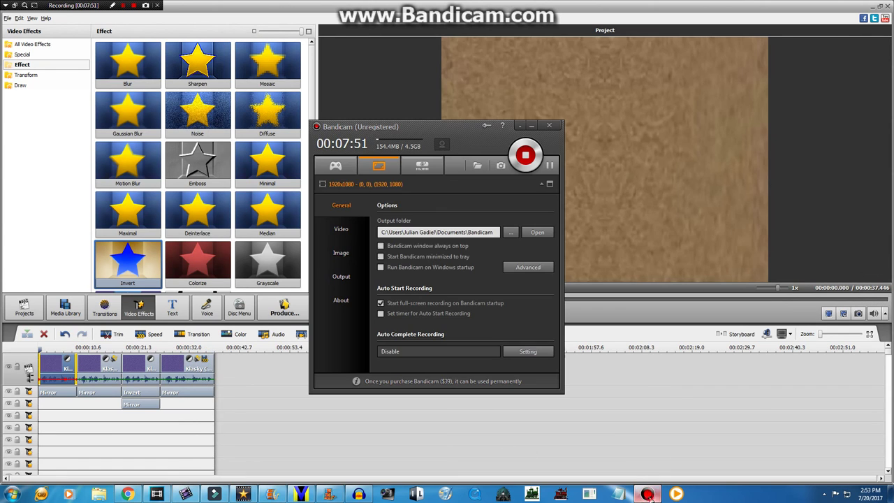